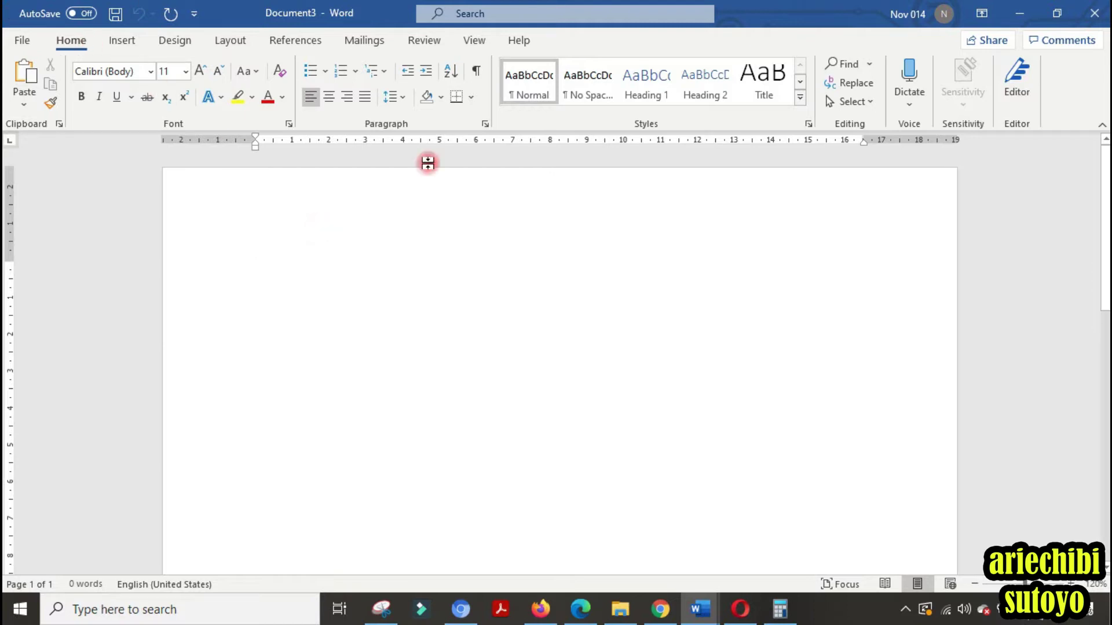
Step: Insert a table with one column and seven rows, and narrow the column to about 1.24 cm
left_click(130, 48)
left_click(124, 78)
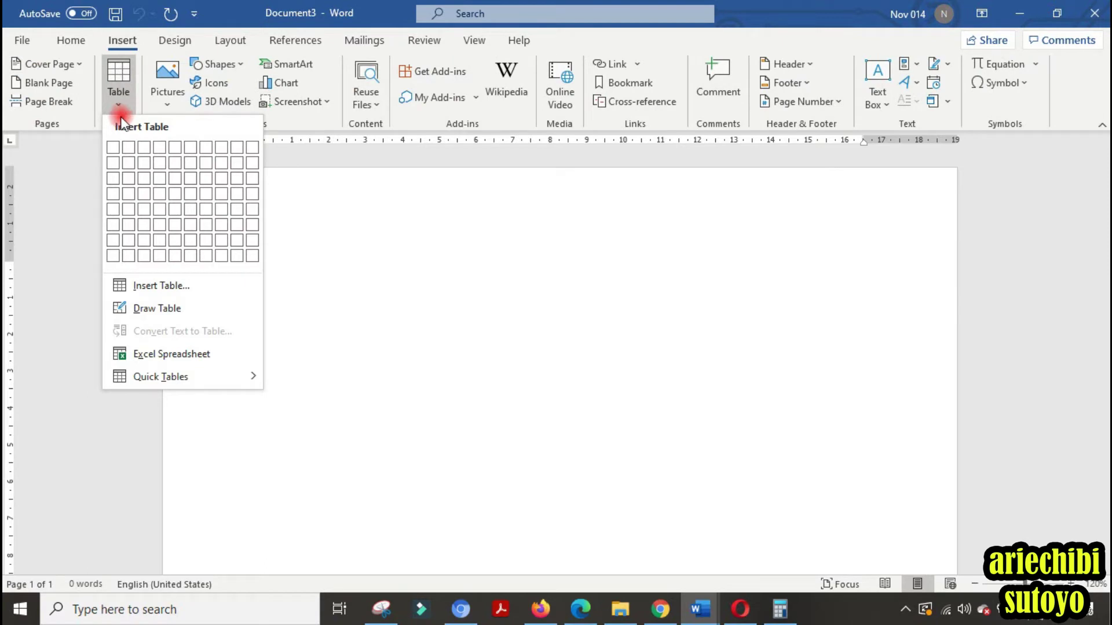
left_click(116, 247)
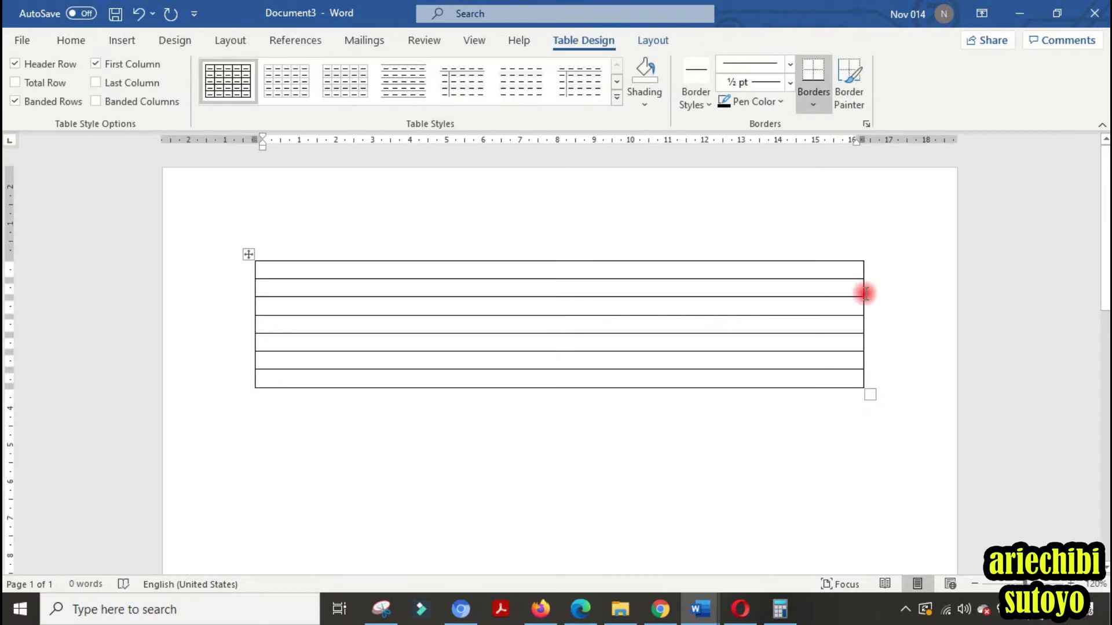
left_click_drag(862, 306, 296, 338)
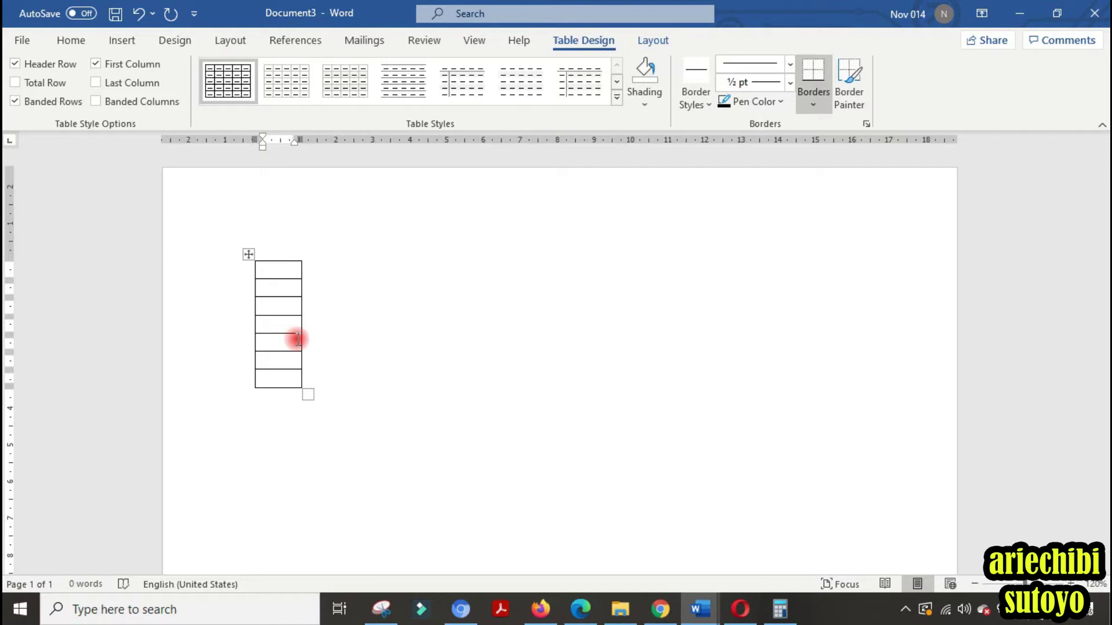
Step: Enter 12, 24, 56, 71 and 89 in the first five rows of the table
type("12")
key("Down")
type("24")
key("Down")
type("56")
key("Down")
left_click(297, 339)
type("71")
type("89")
key("Down")
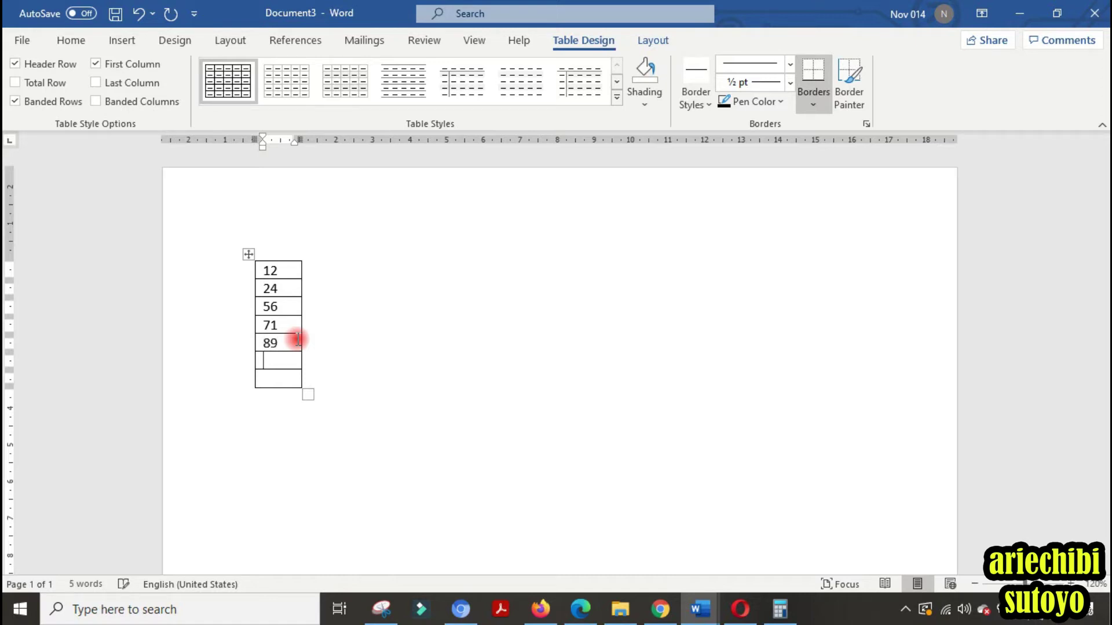
Step: Continue the column with 4, 15, 18, 17 and 19, adding rows as needed and leaving one empty row at the end
type("4")
key("Down")
type("15")
key("Tab")
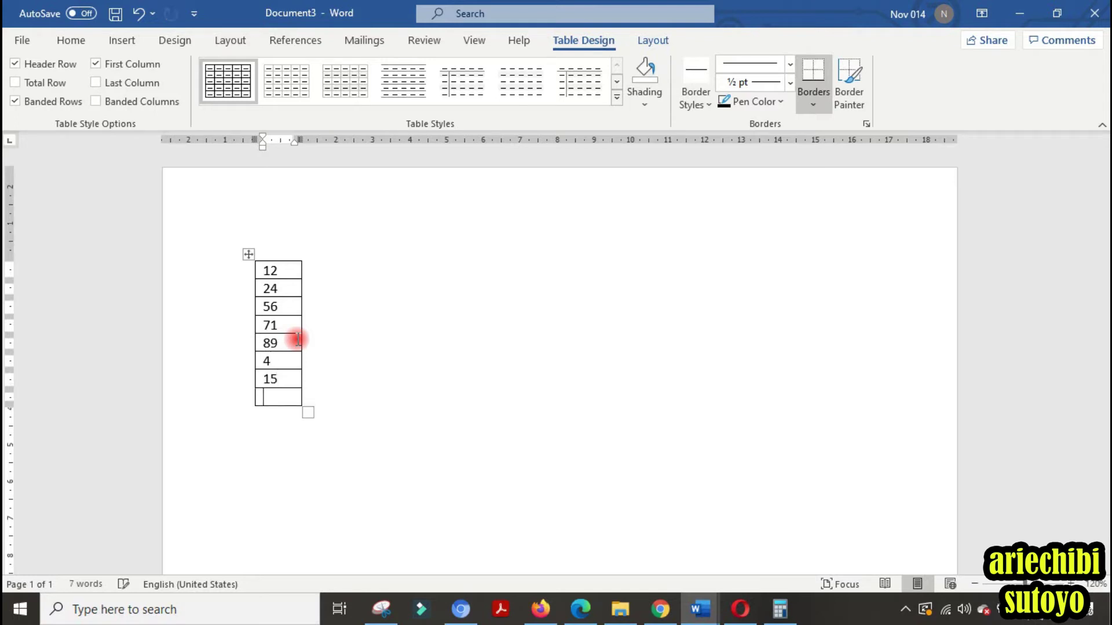
type("18")
key("Tab")
type("17")
key("Tab")
type("19")
key("Tab")
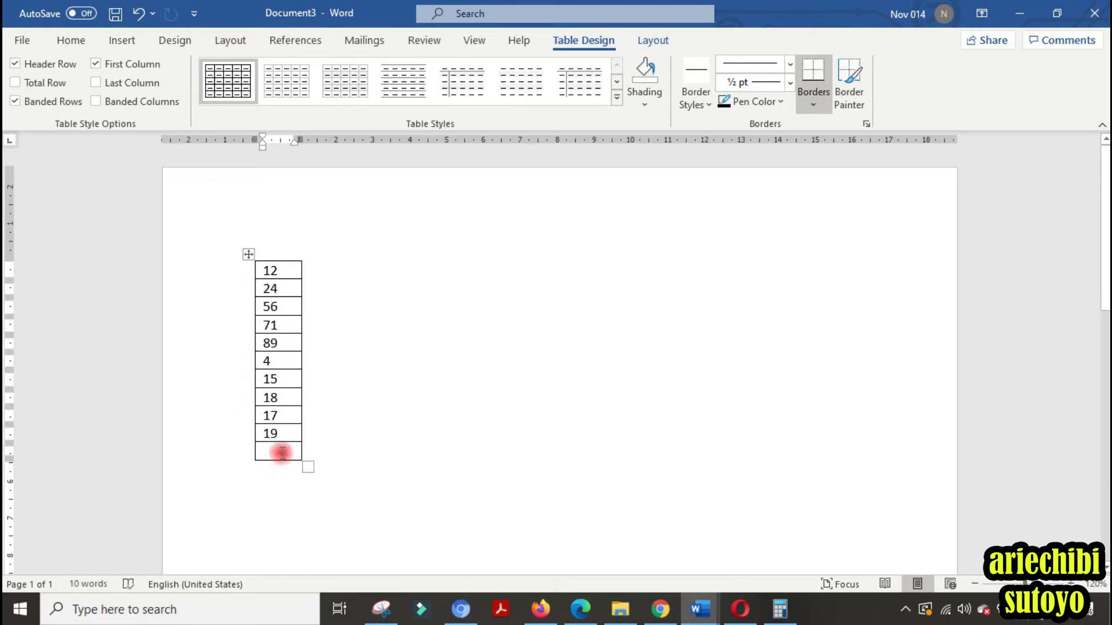
left_click(239, 458)
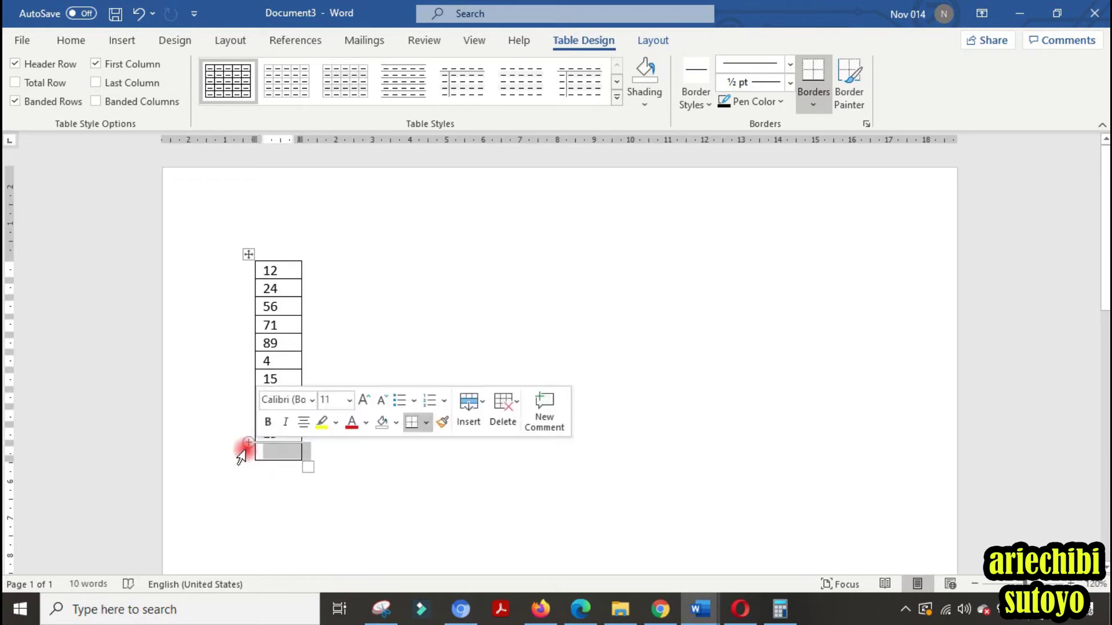
left_click(294, 452)
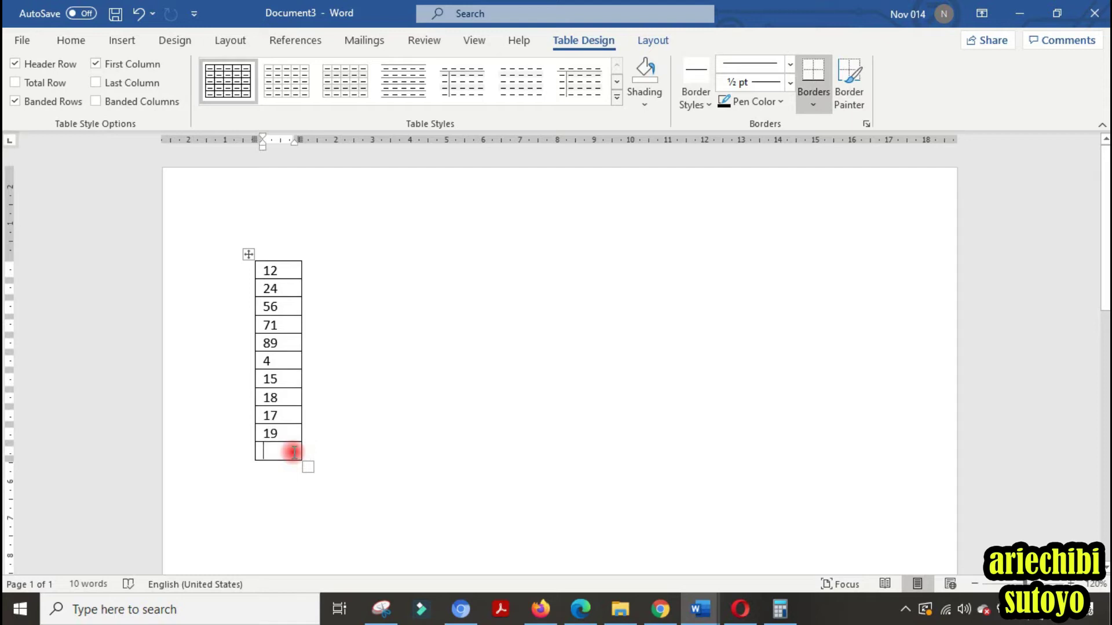
left_click(643, 96)
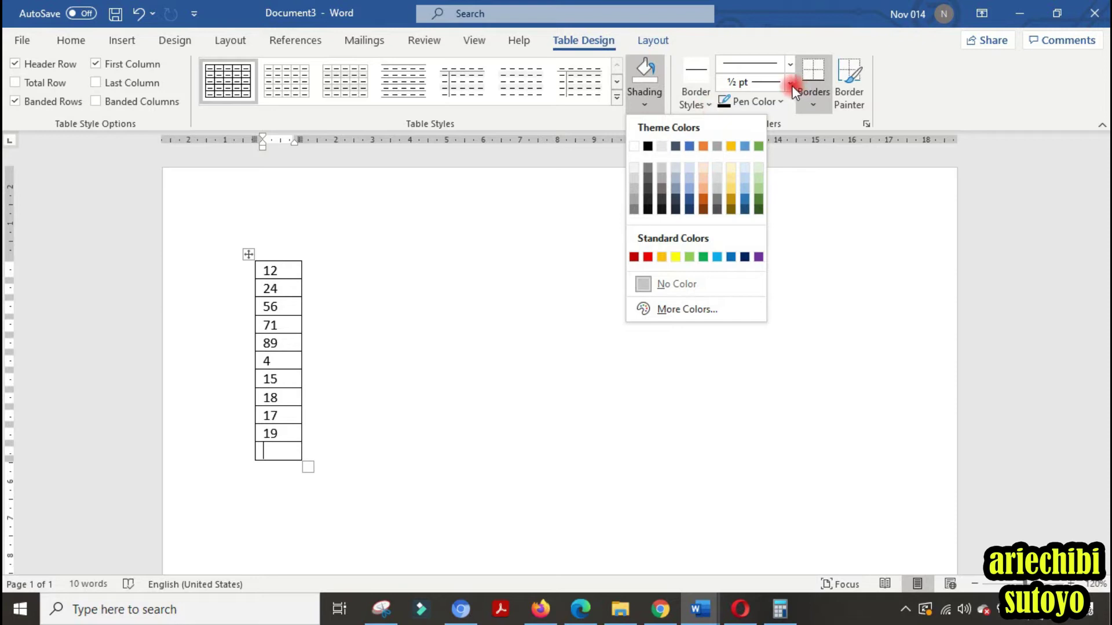
left_click(249, 451)
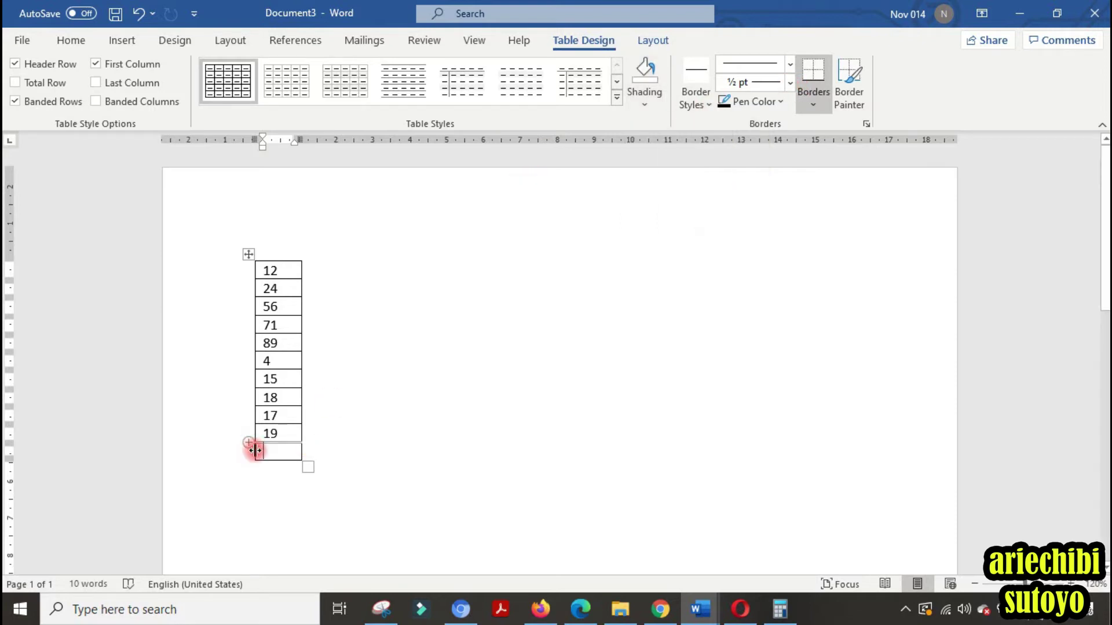
Step: Paint all four borders of the empty last cell with the black 1½ pt theme border style
left_click(246, 458)
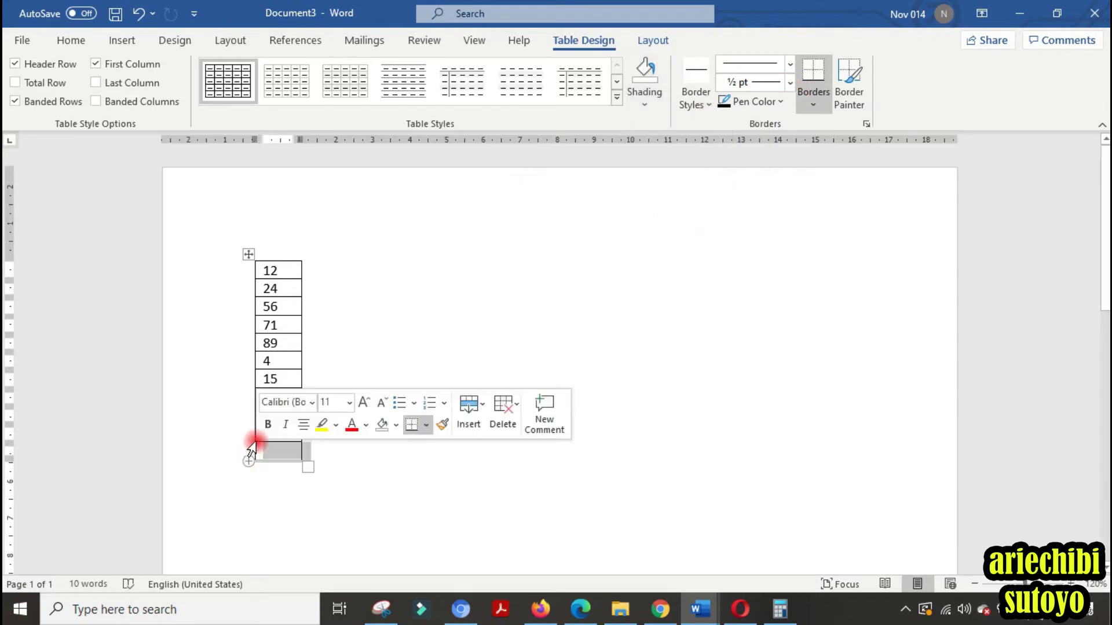
left_click(790, 65)
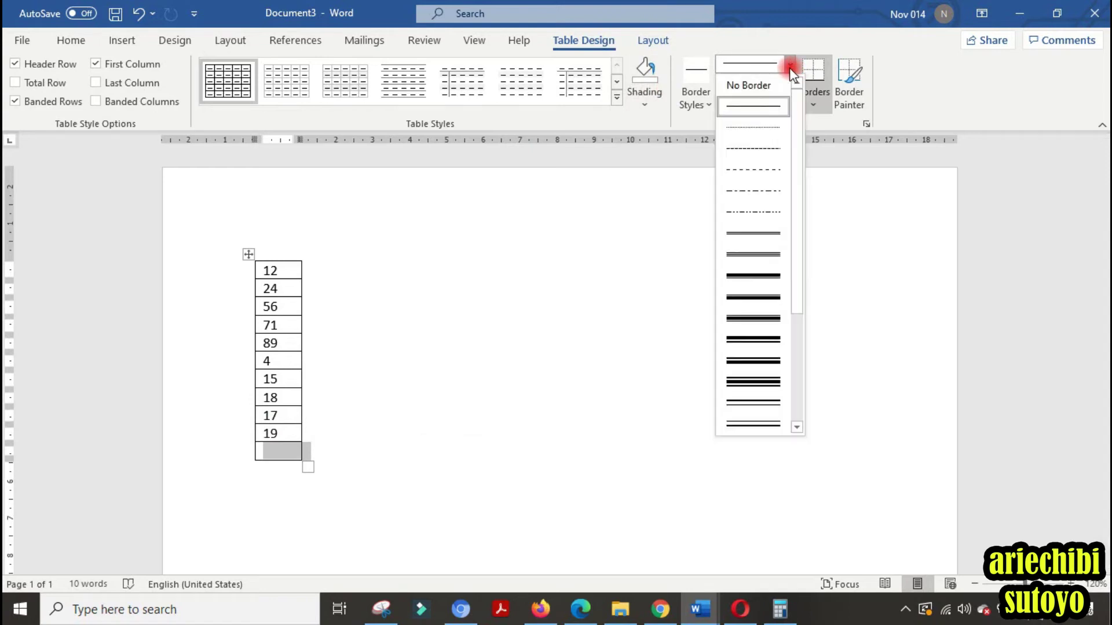
left_click(756, 283)
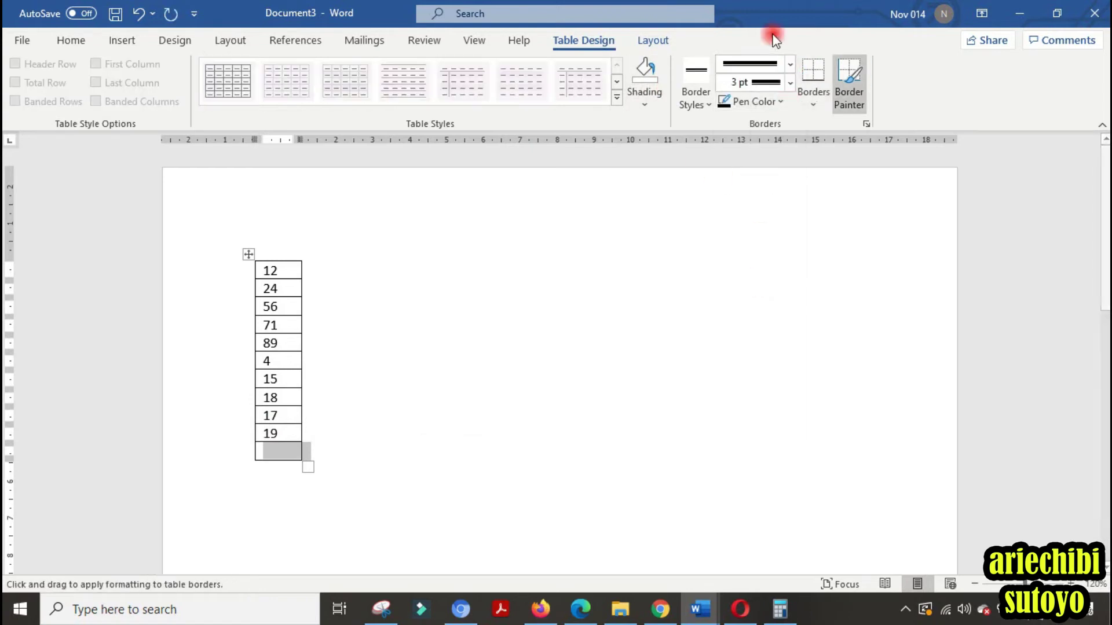
left_click(704, 105)
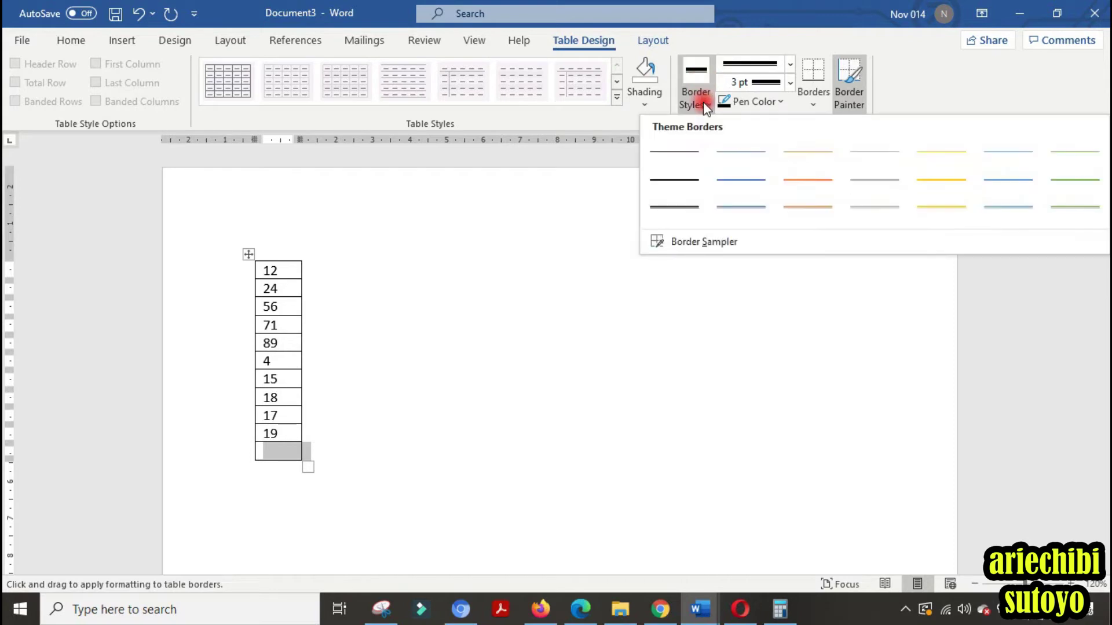
left_click(672, 178)
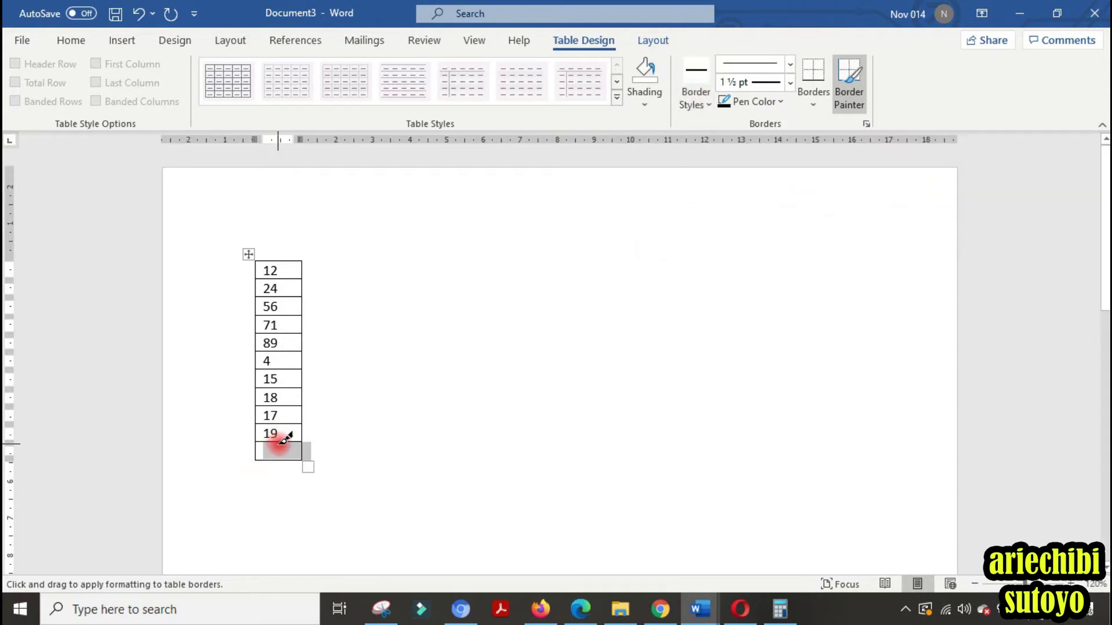
left_click(282, 461)
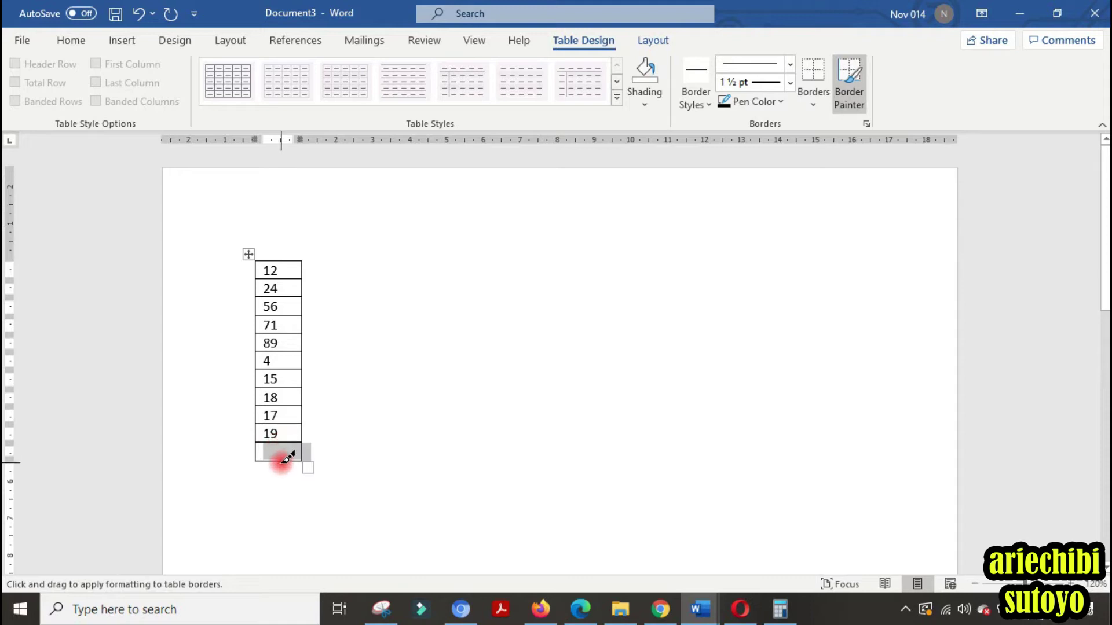
left_click(255, 447)
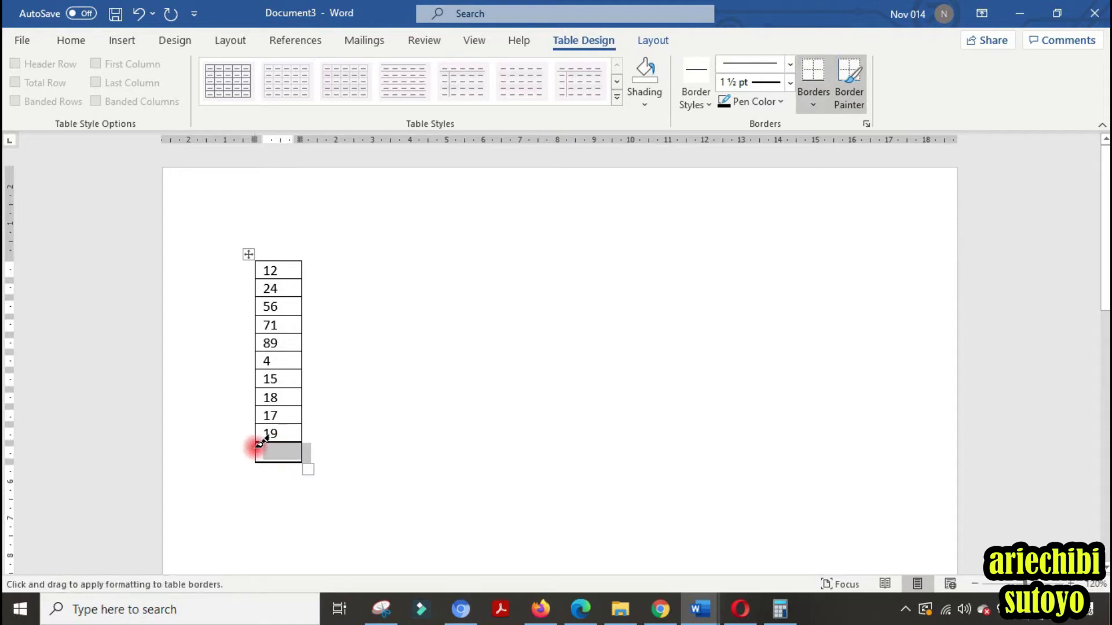
left_click(305, 447)
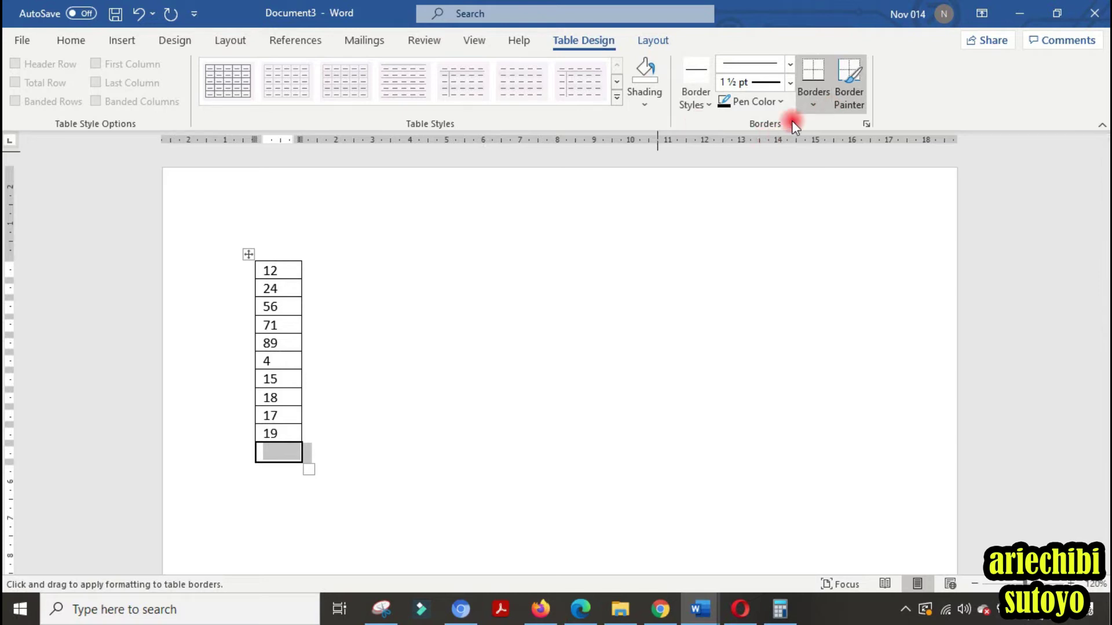
Step: Remove the bottom border of the empty last cell and turn off the Border Painter
left_click(813, 69)
left_click(846, 93)
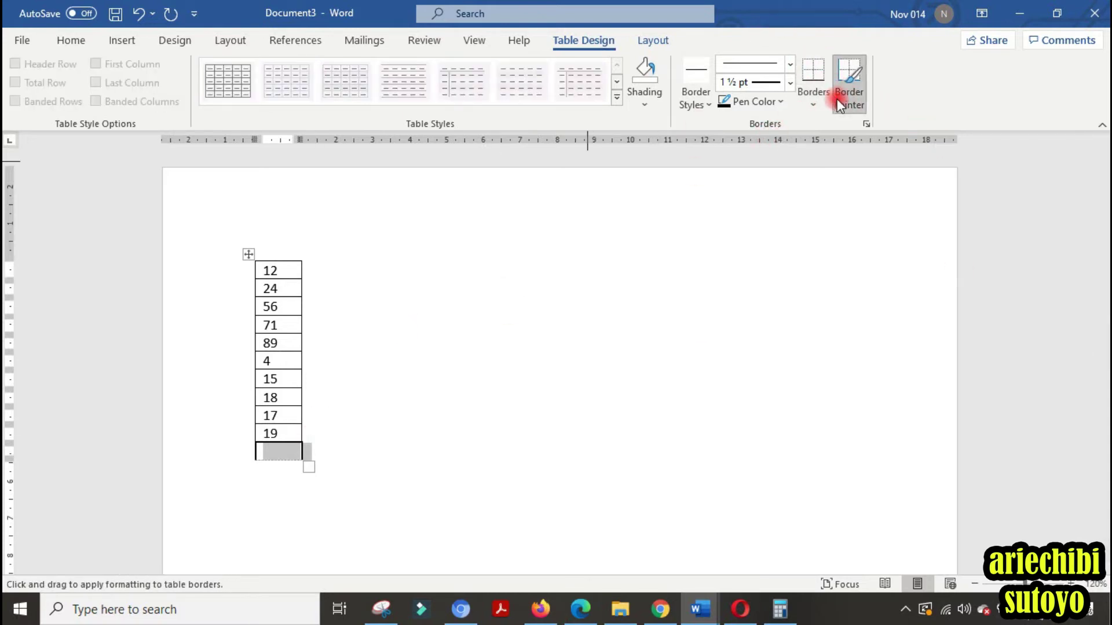
left_click(843, 98)
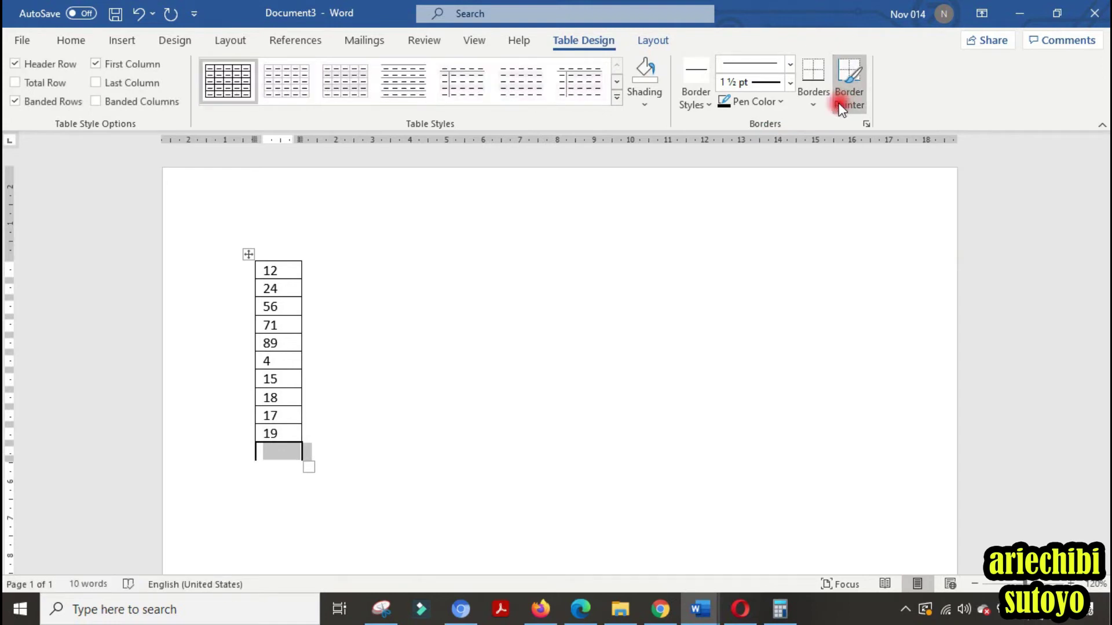
left_click(290, 453)
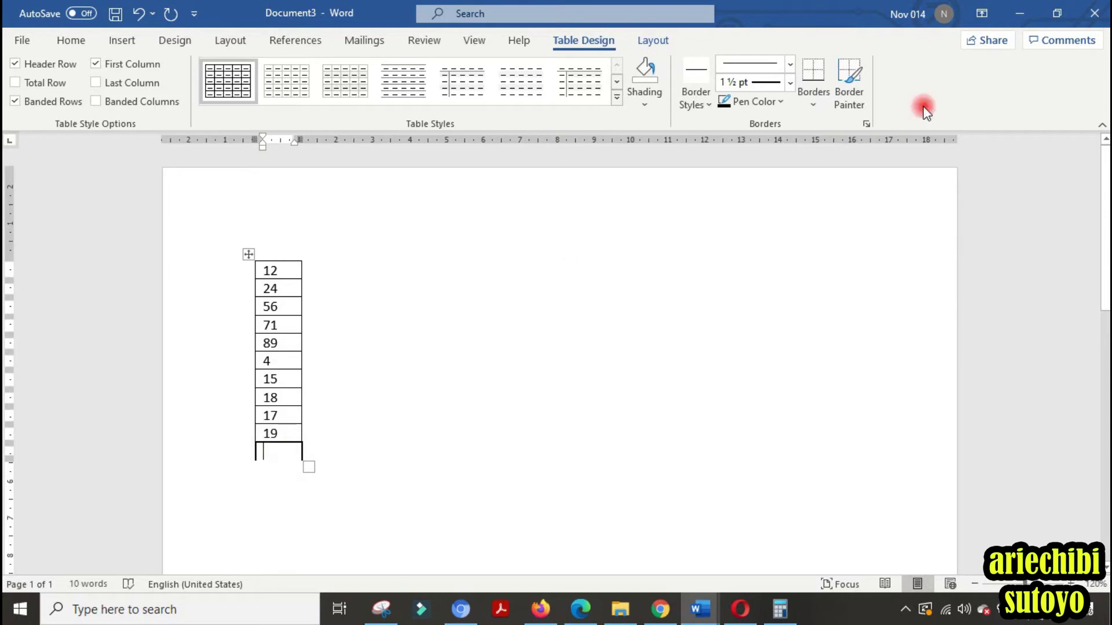
Step: Repaint the last cell's bottom border with the black 1½ pt theme border style and turn off the Border Painter
left_click(840, 91)
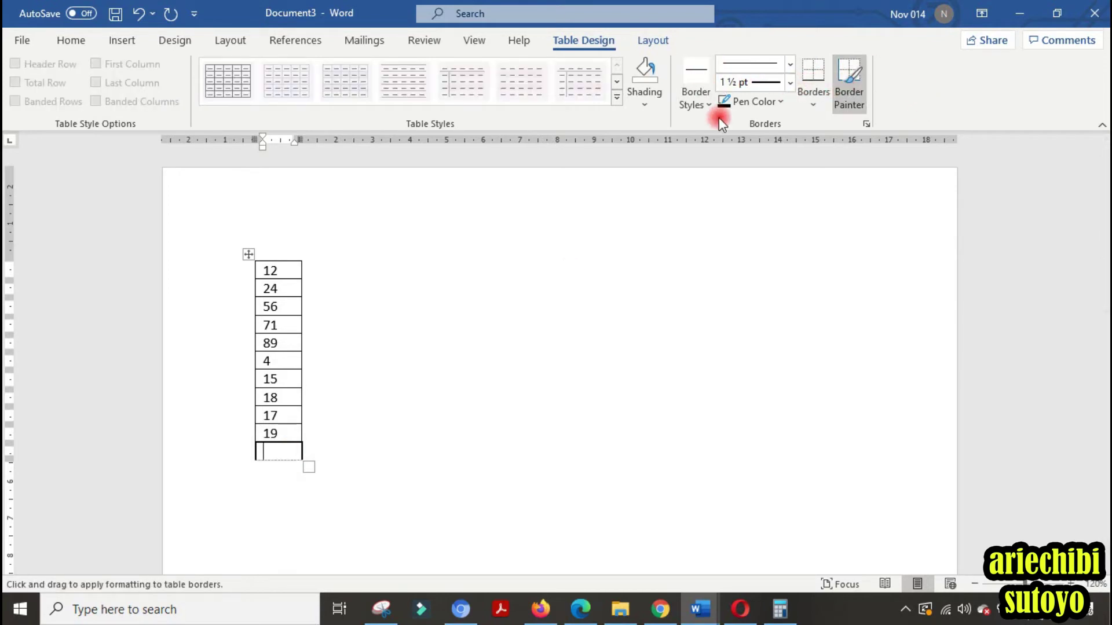
left_click(790, 68)
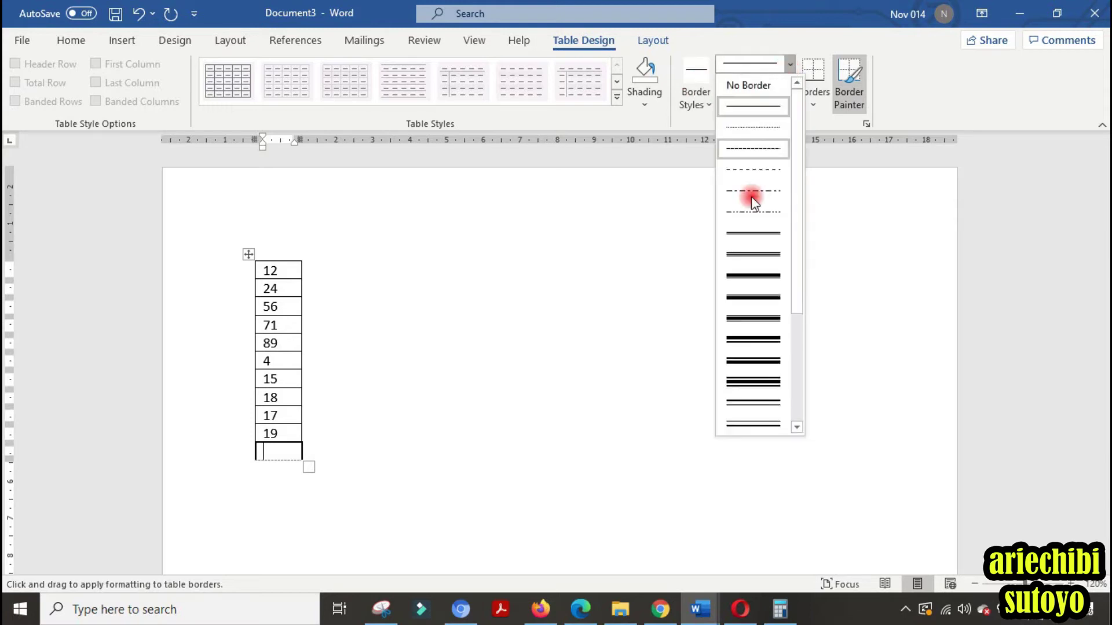
left_click(758, 282)
left_click(706, 103)
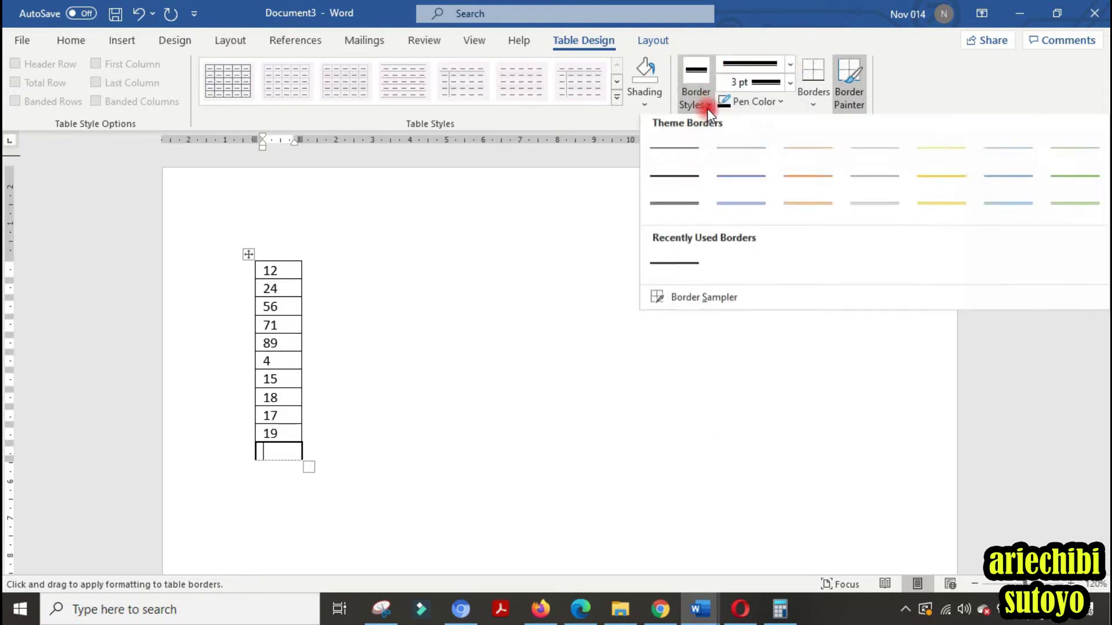
left_click(699, 191)
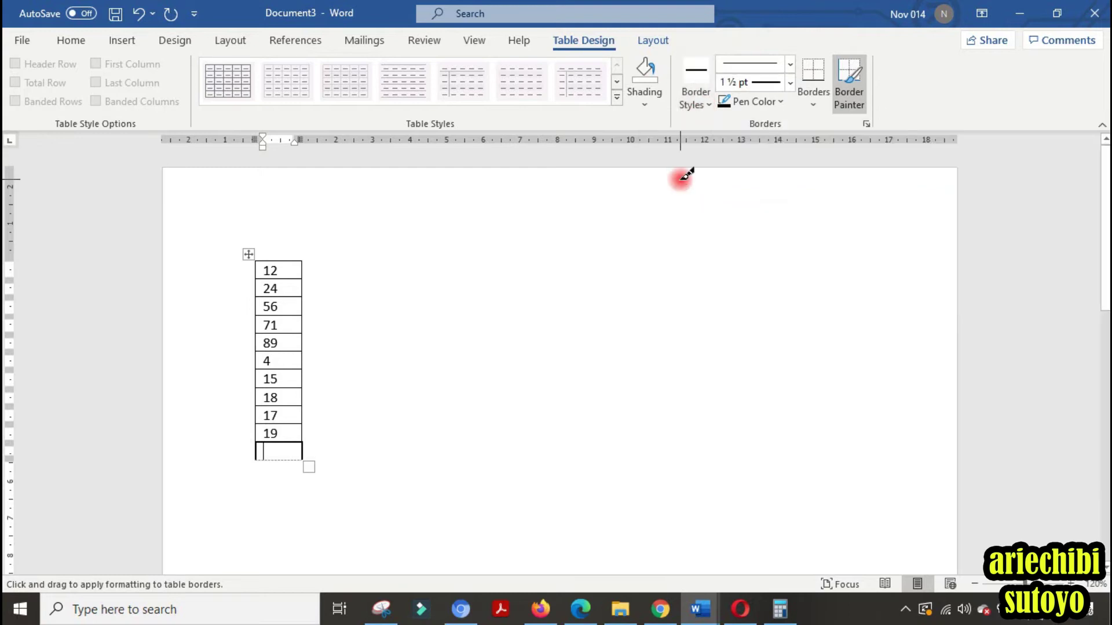
left_click(288, 458)
left_click(854, 97)
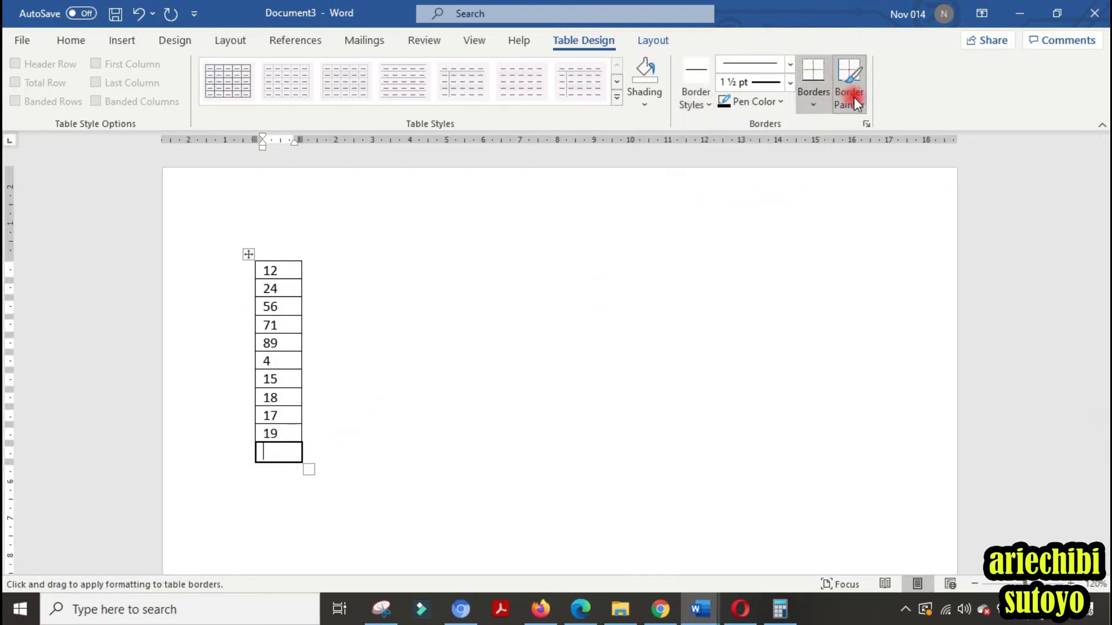
left_click(813, 102)
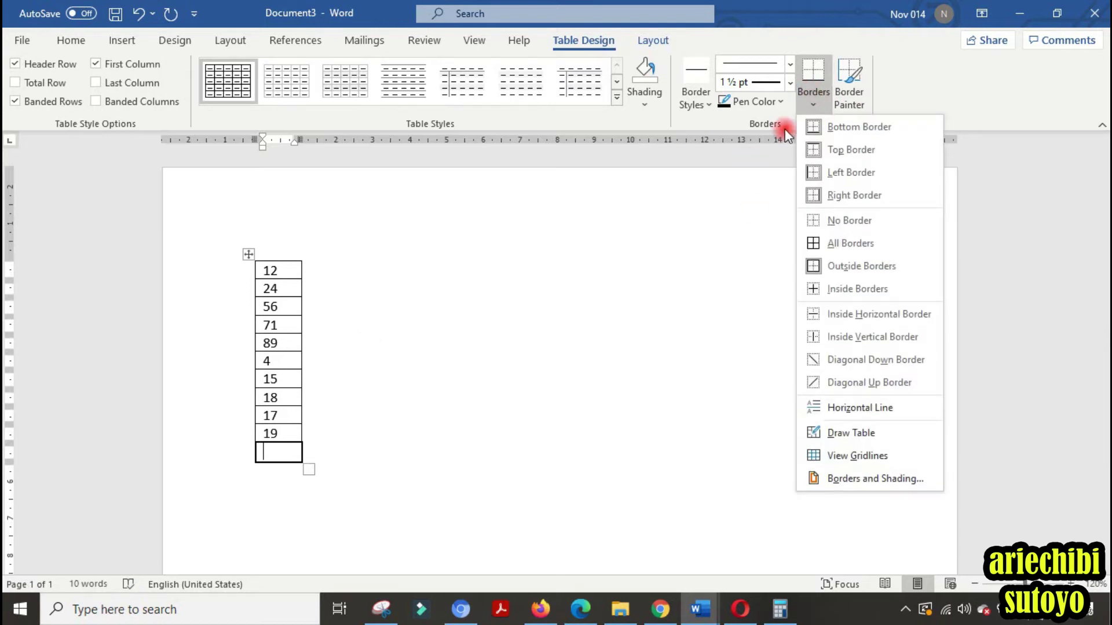
left_click(817, 105)
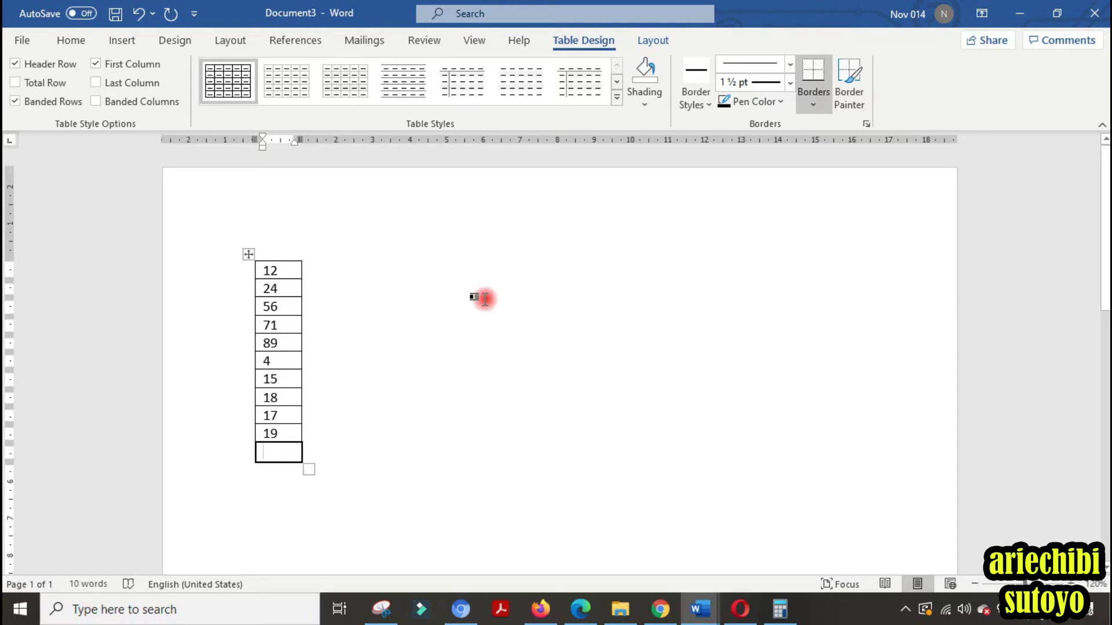
Step: Search the commands for "rumus" and "formula", open the Formula dialog from the results and cancel it
left_click(531, 19)
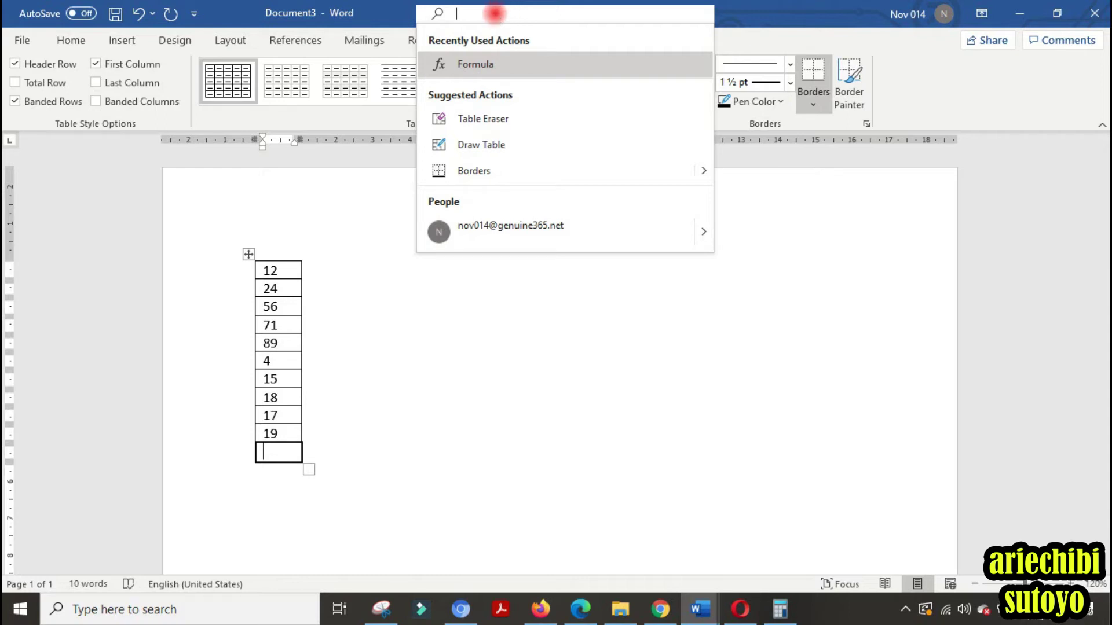
type("rumus")
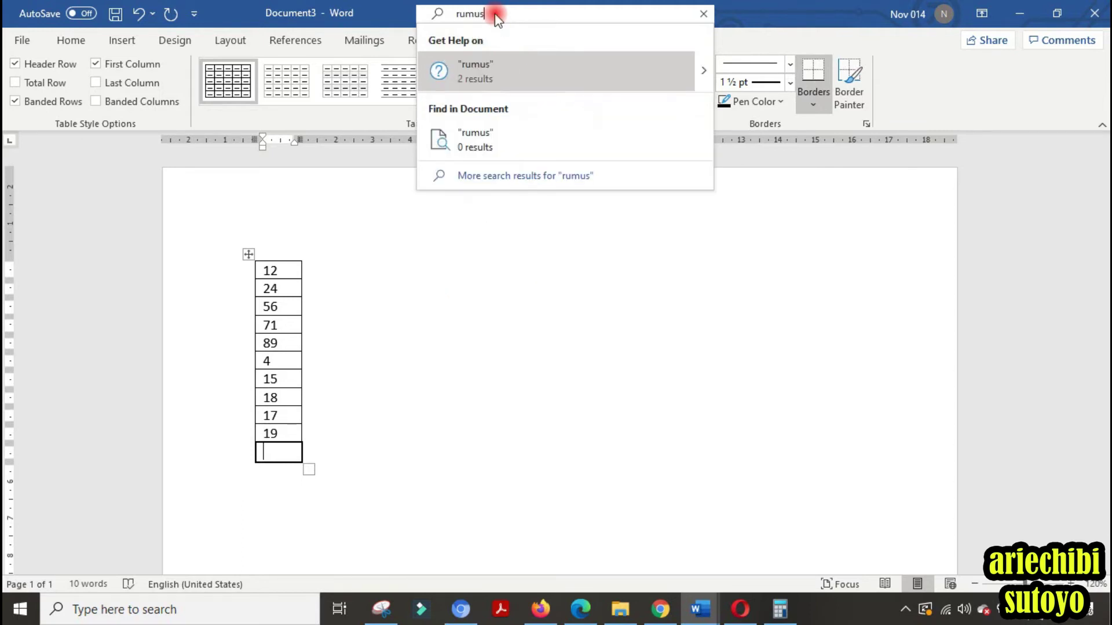
key("BackSpace")
key("BackSpace")
key("BackSpace")
key("BackSpace")
key("BackSpace")
type("formula")
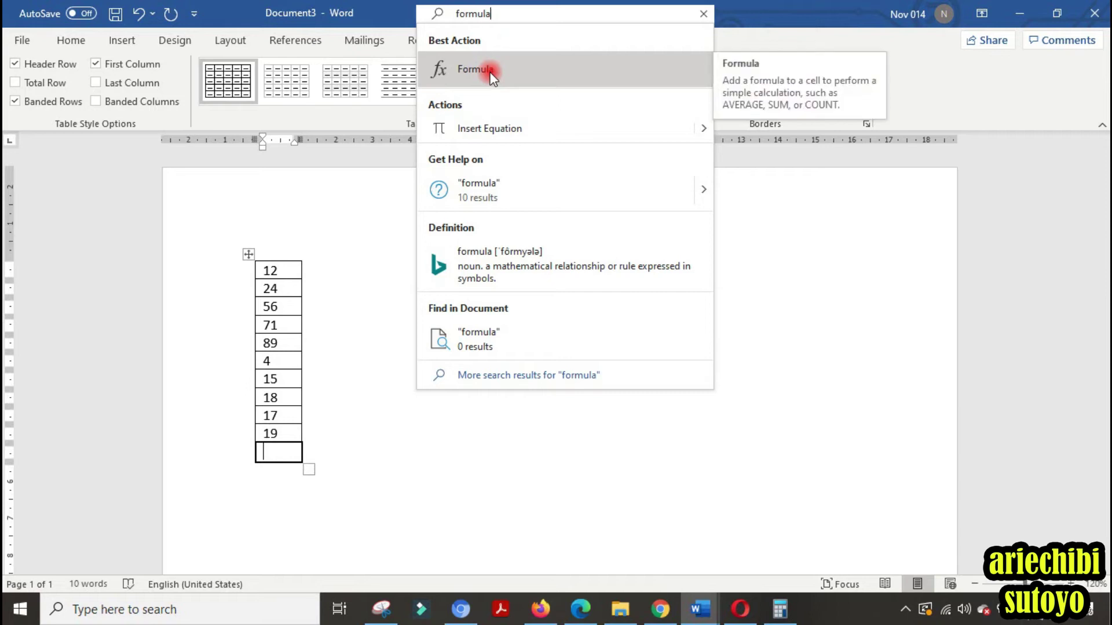
left_click(511, 74)
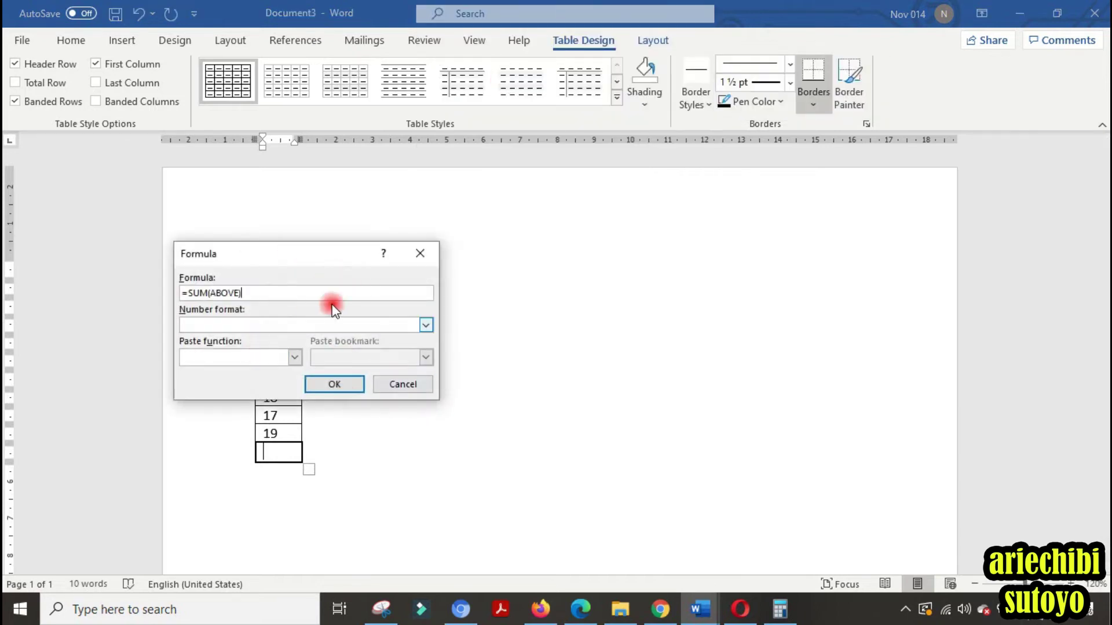
left_click(402, 384)
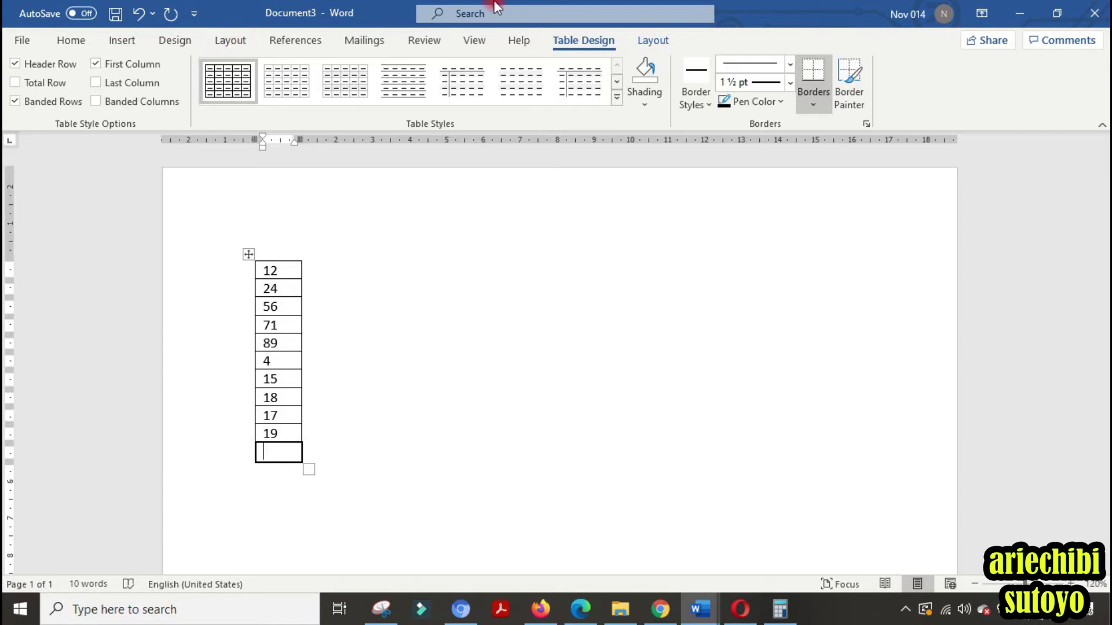
Step: Insert the formula =SUM(ABOVE) with number format 0 in the last cell of the number column
left_click(654, 40)
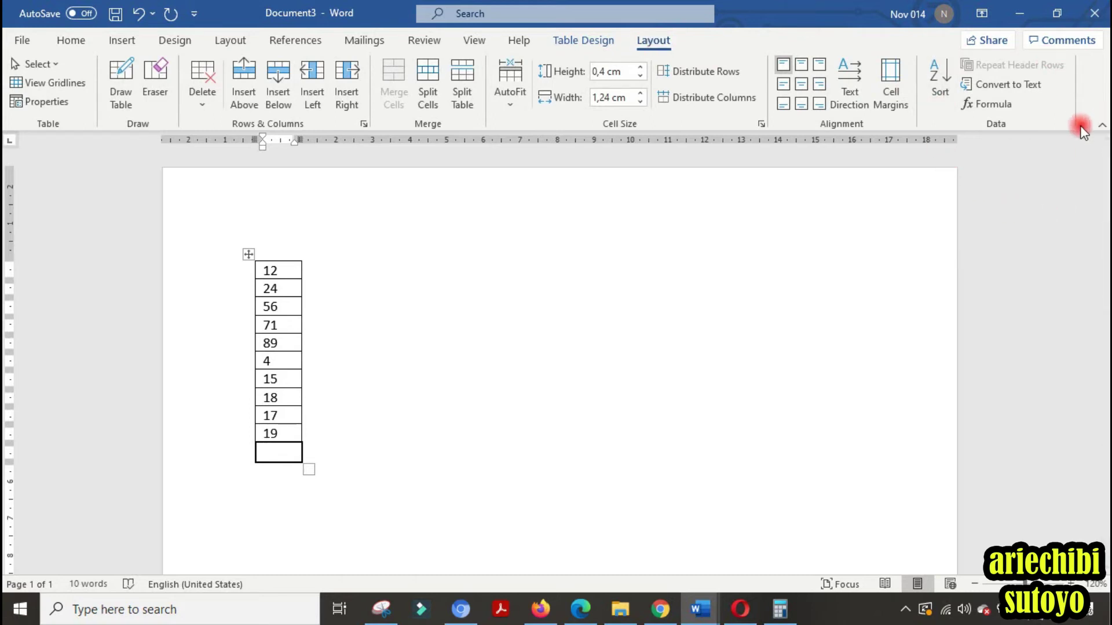
left_click(999, 106)
left_click_drag(309, 253, 639, 202)
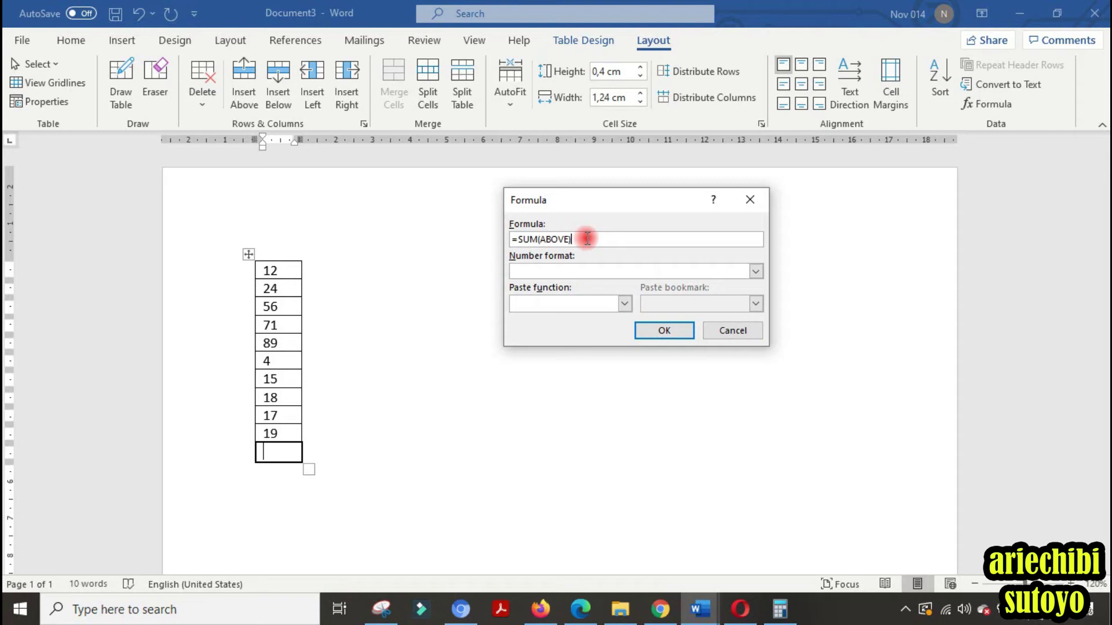
left_click(584, 270)
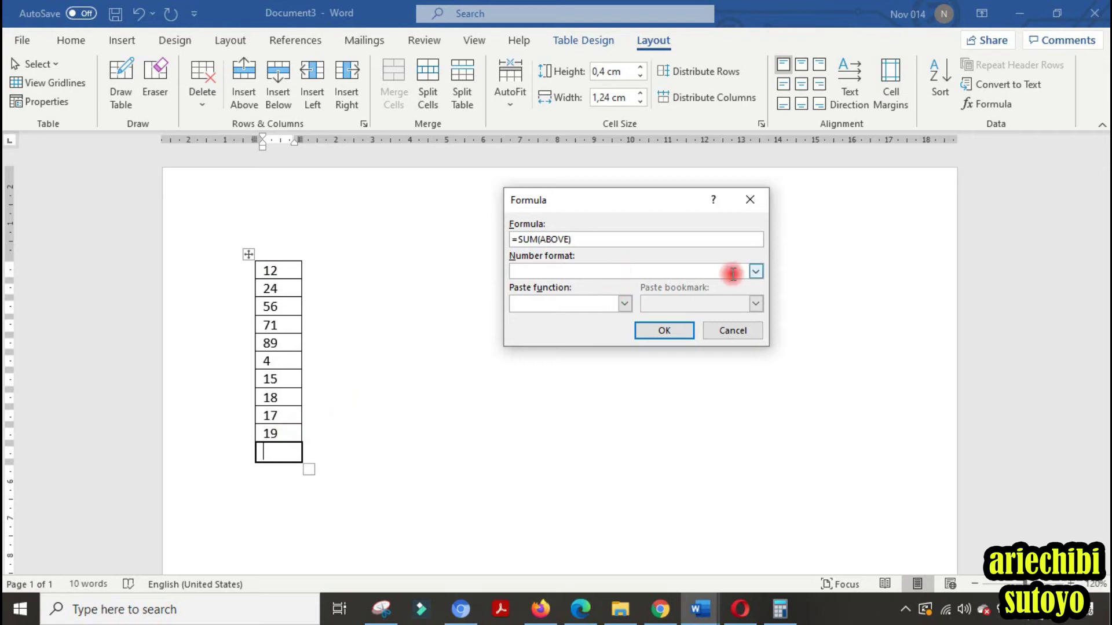
left_click(755, 271)
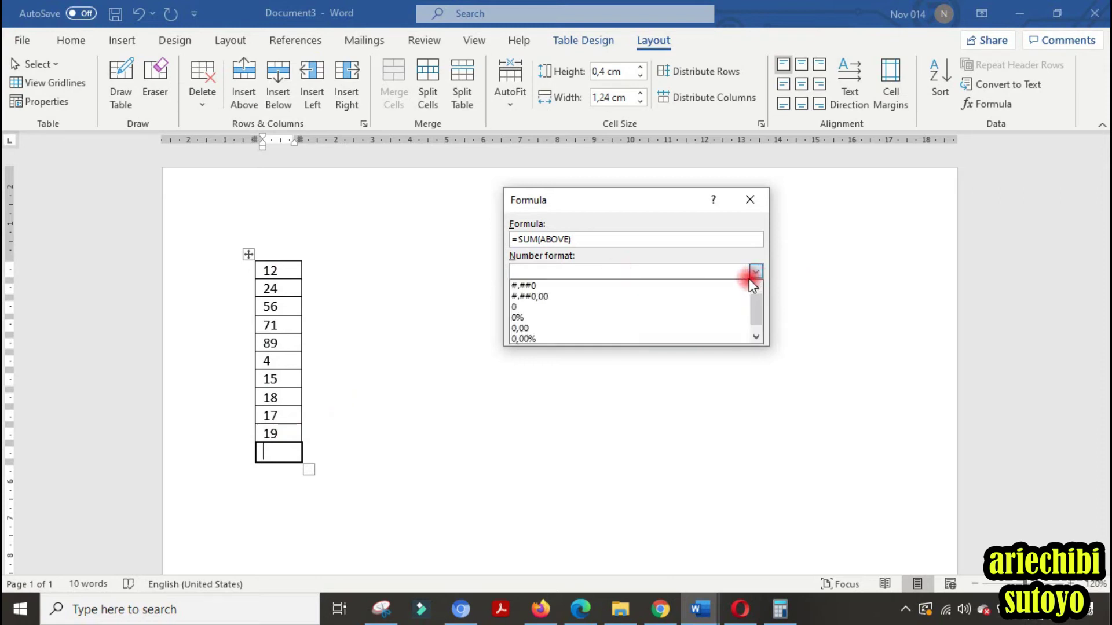
left_click(576, 307)
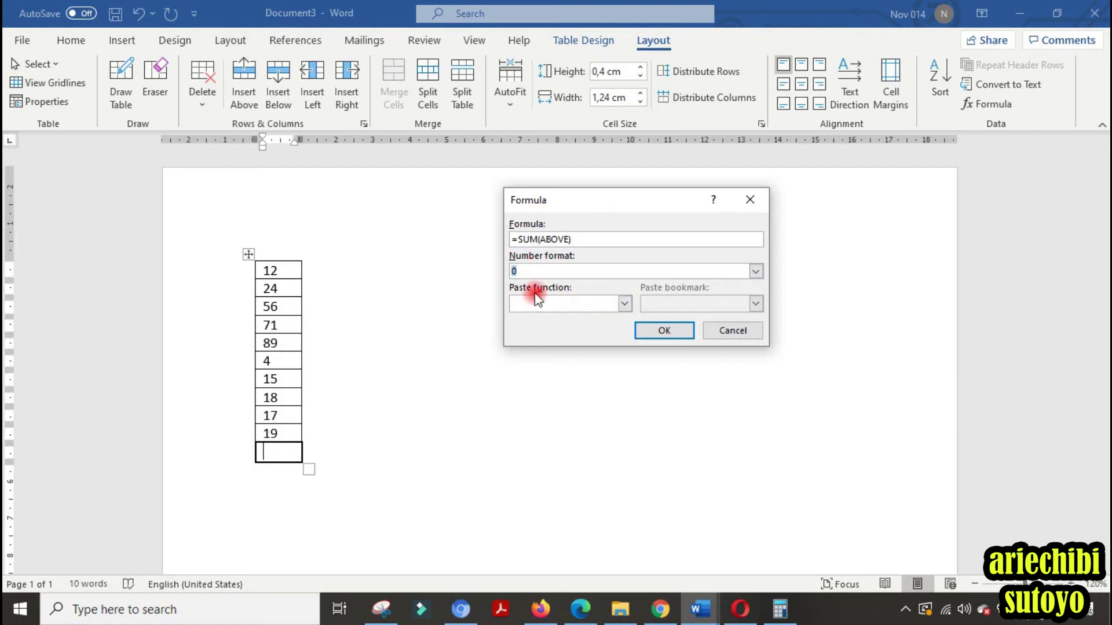
left_click(532, 271)
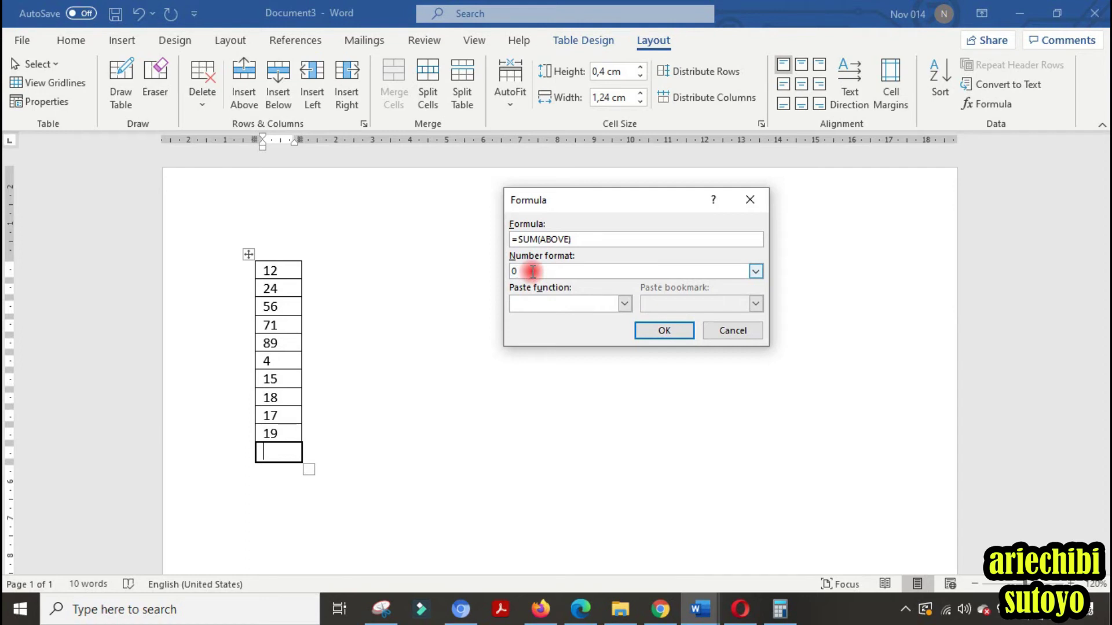
left_click(625, 303)
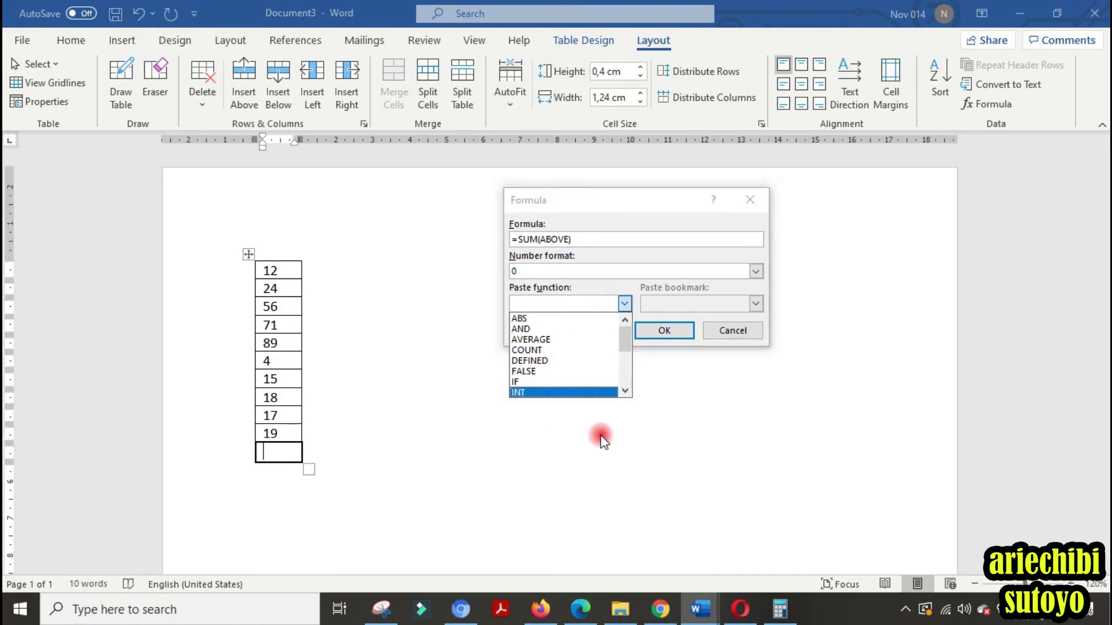
left_click(587, 302)
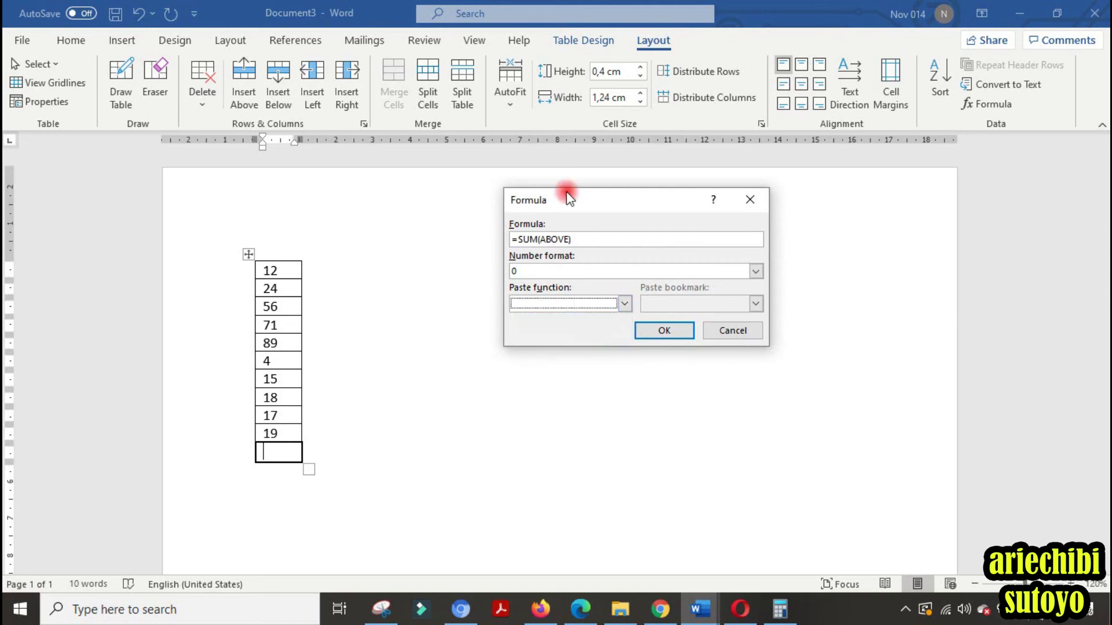
left_click(665, 331)
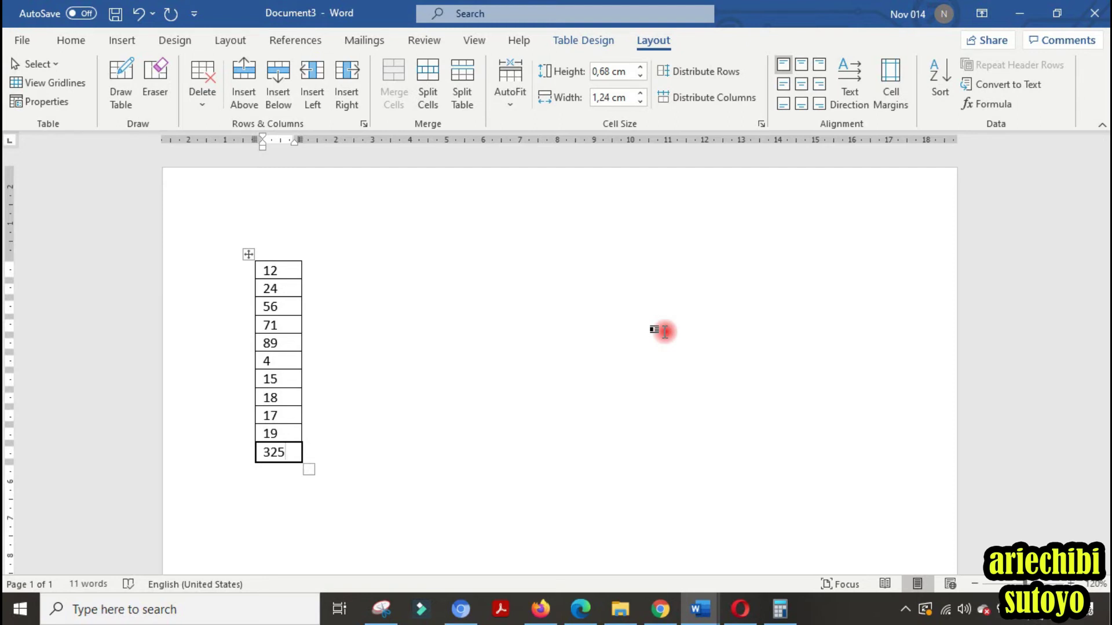
Step: Switch to Calculator, compute 12 + 24 + 56 + 71 + 89 + 4 + 15 + 18 + 17 + 19 to check the column total, and minimize it
left_click(790, 618)
left_click_drag(956, 116, 565, 91)
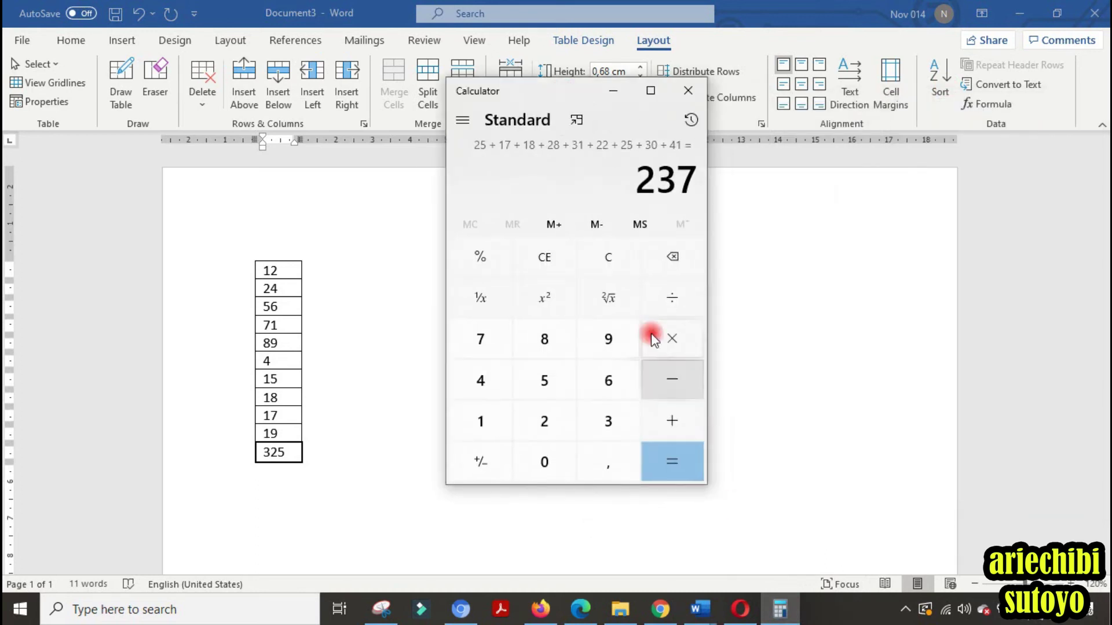
left_click(608, 257)
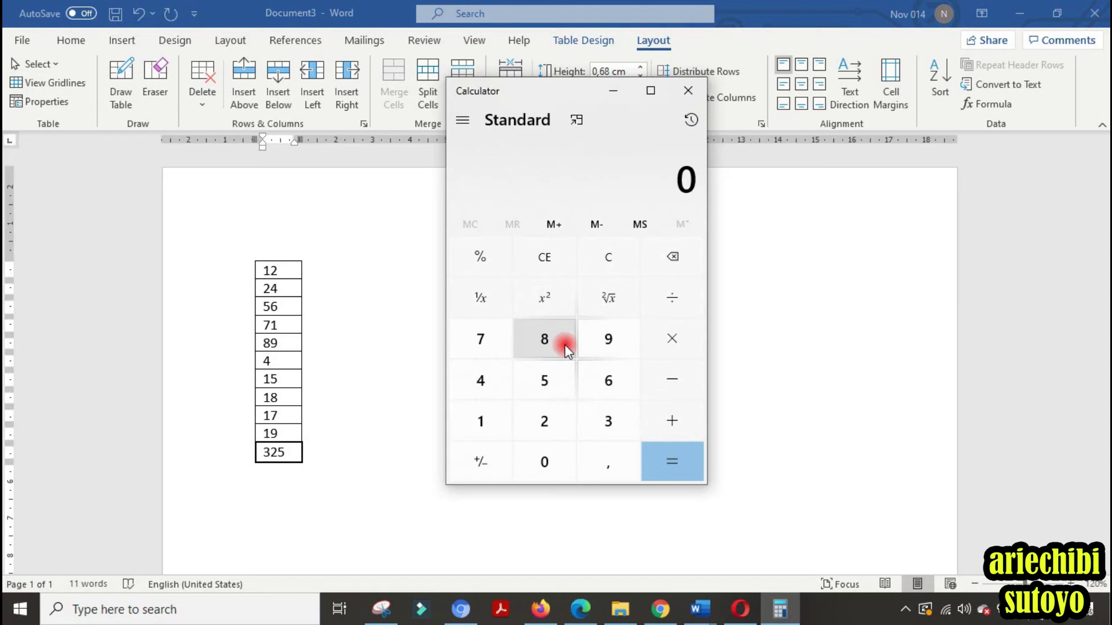
key("1")
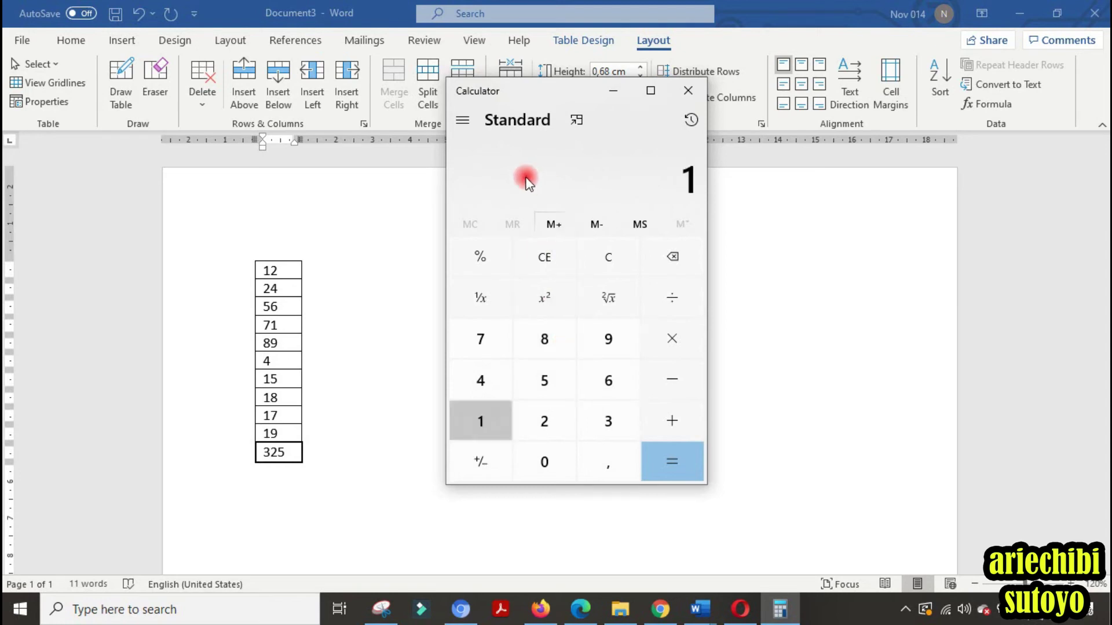
key("2")
key("plus")
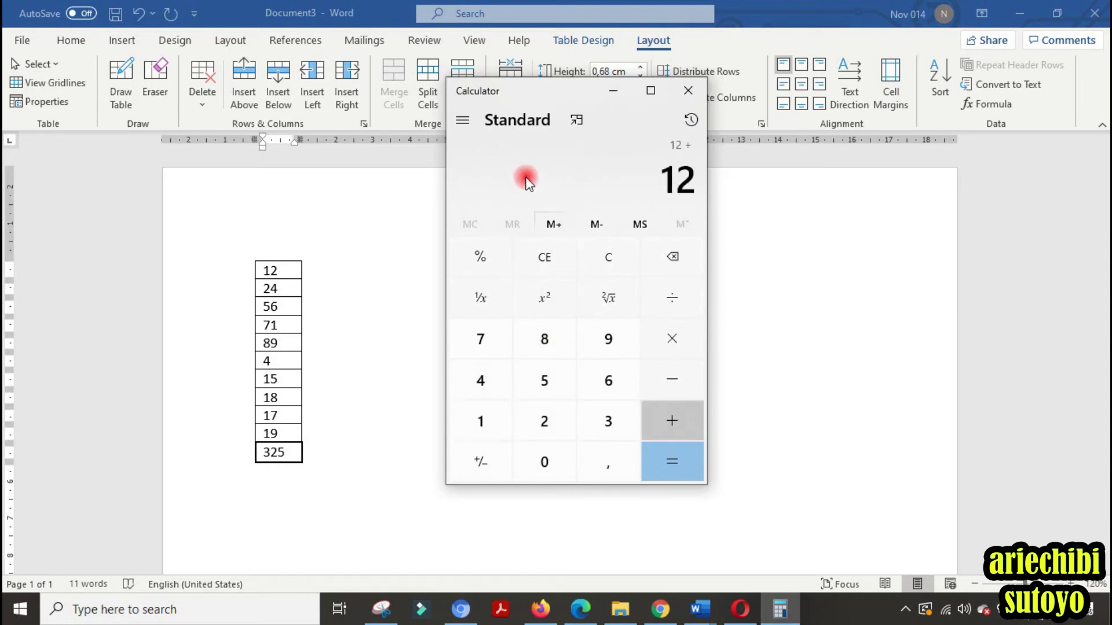
key("2")
type("4 + ")
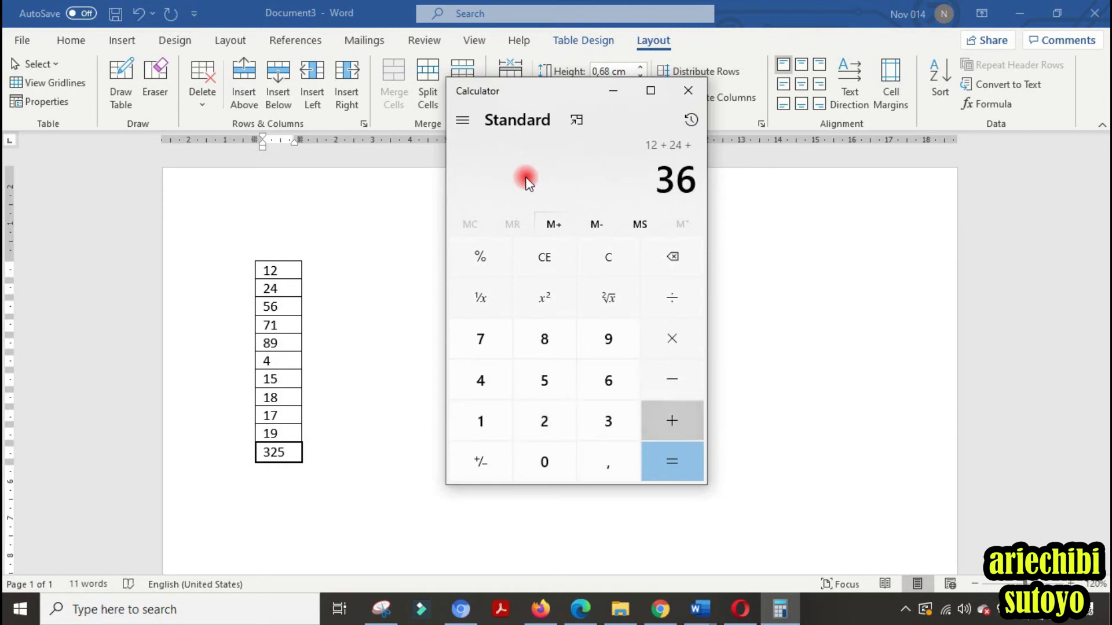
type("56 + ")
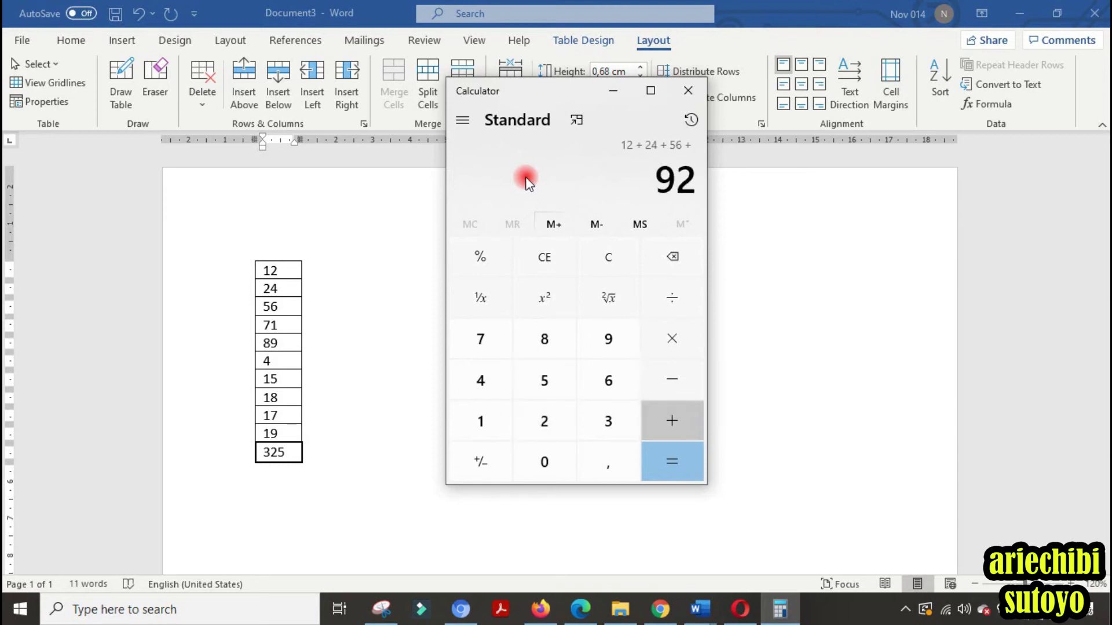
type("71 + ")
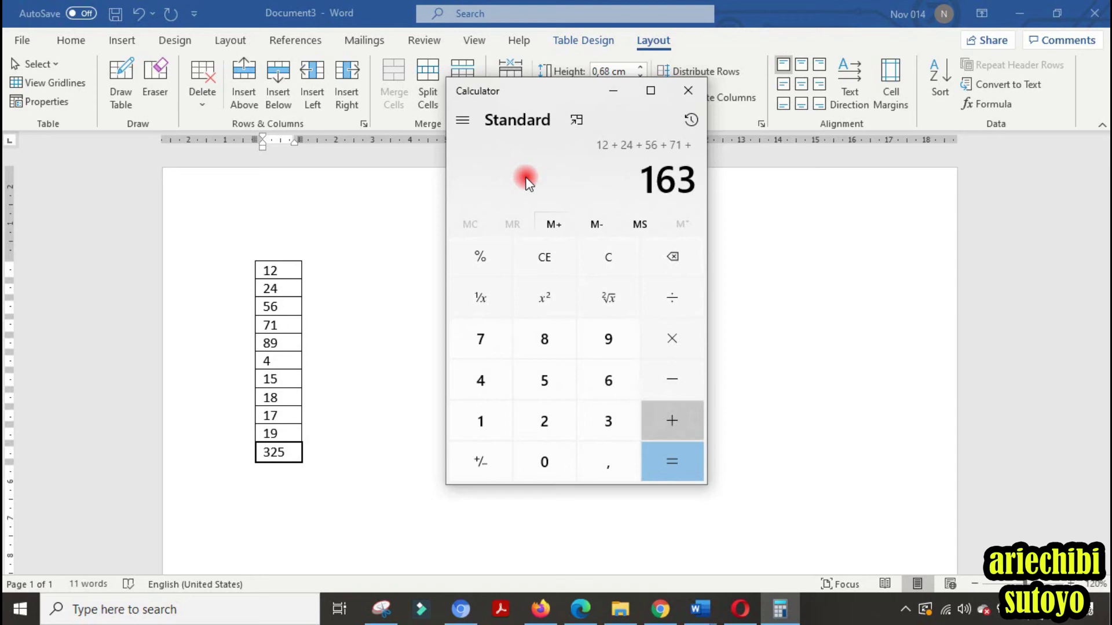
type("89 + 4 + 15 + 1")
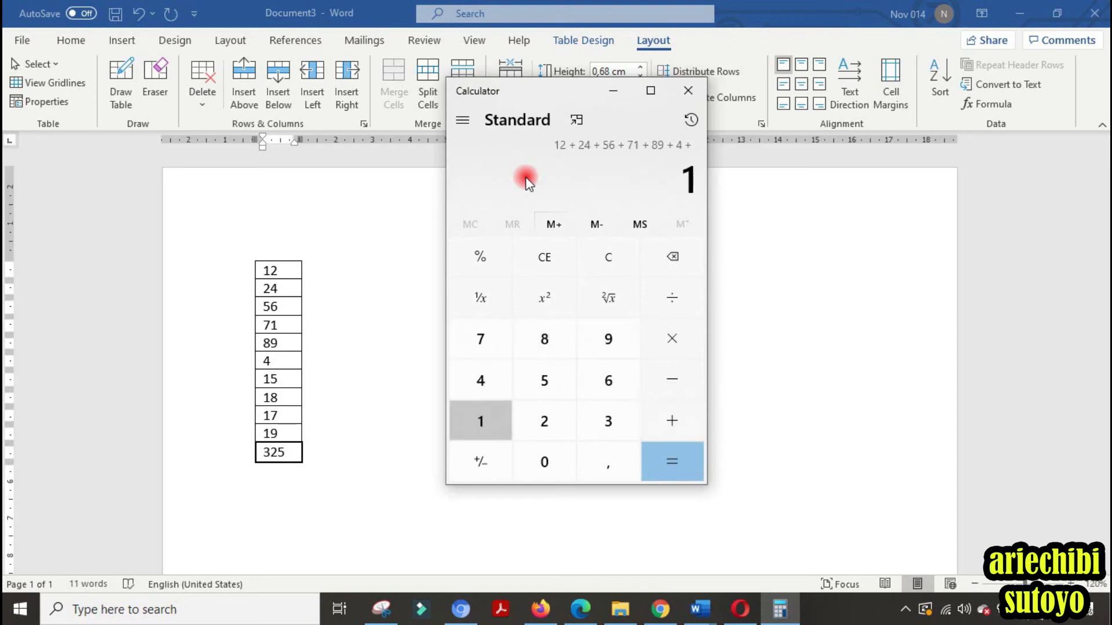
type("8")
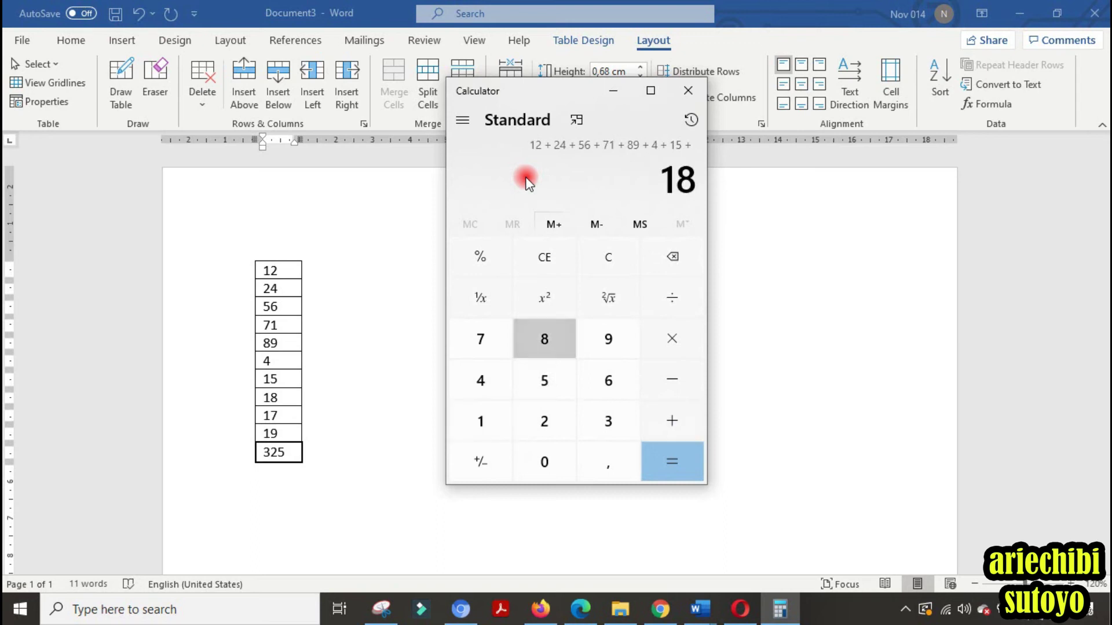
type(" + 17 + ")
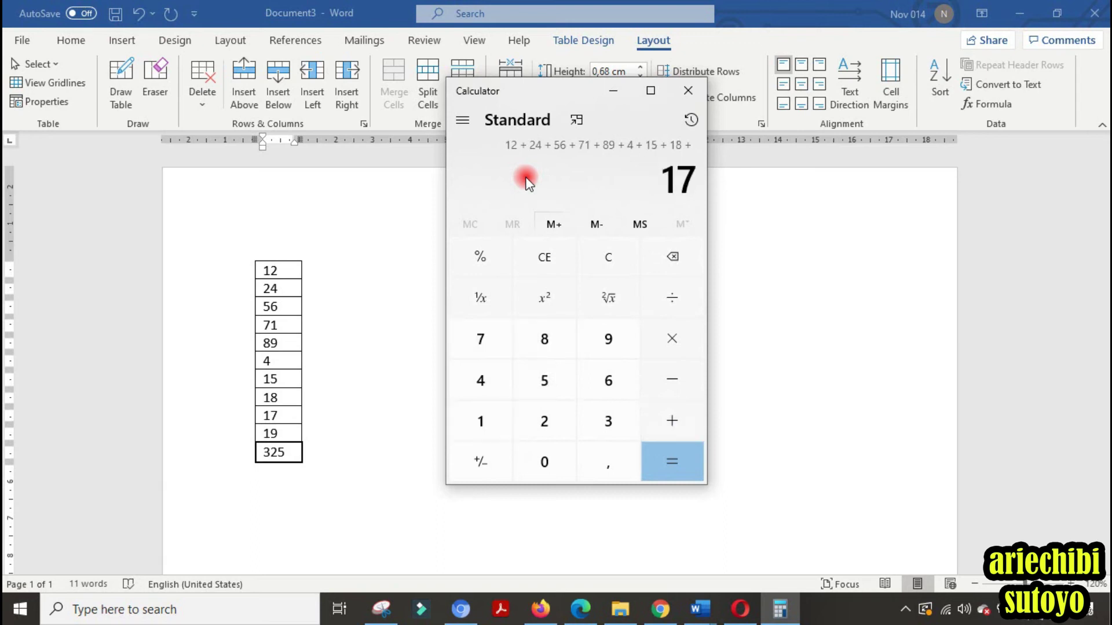
type("19 =")
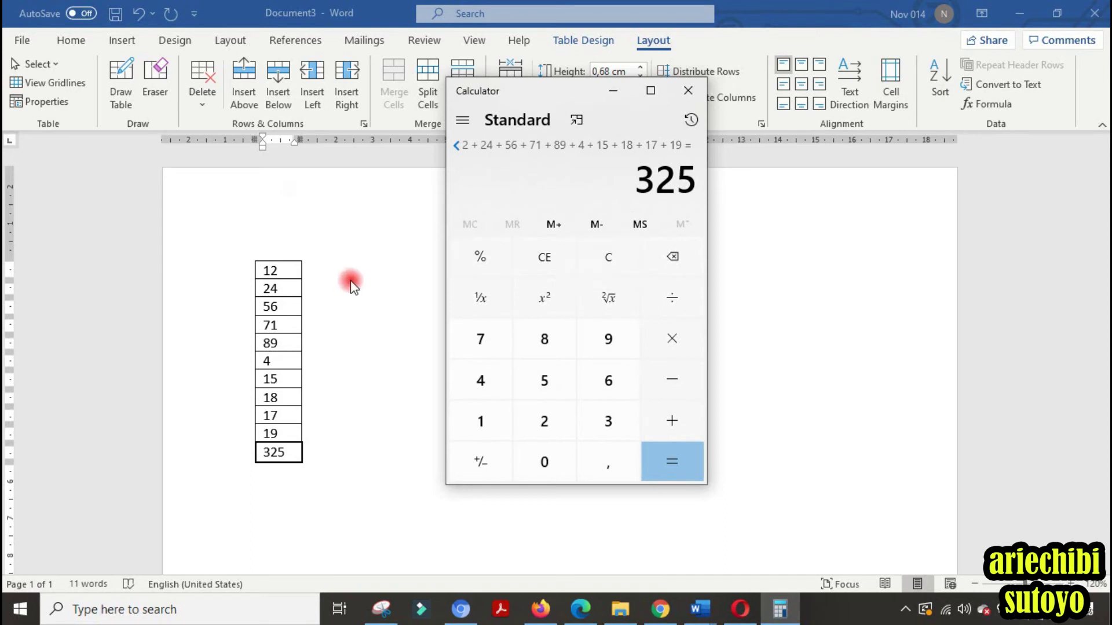
left_click(612, 93)
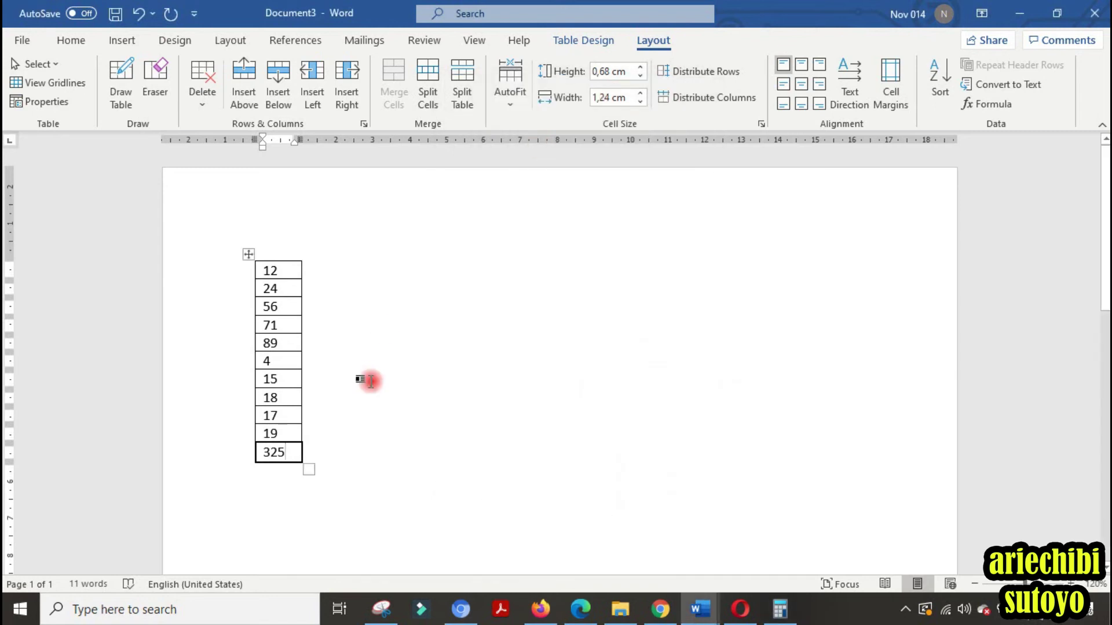
Step: Insert a table with ten columns and one row on a new line below the number column
left_click(388, 471)
key("Return")
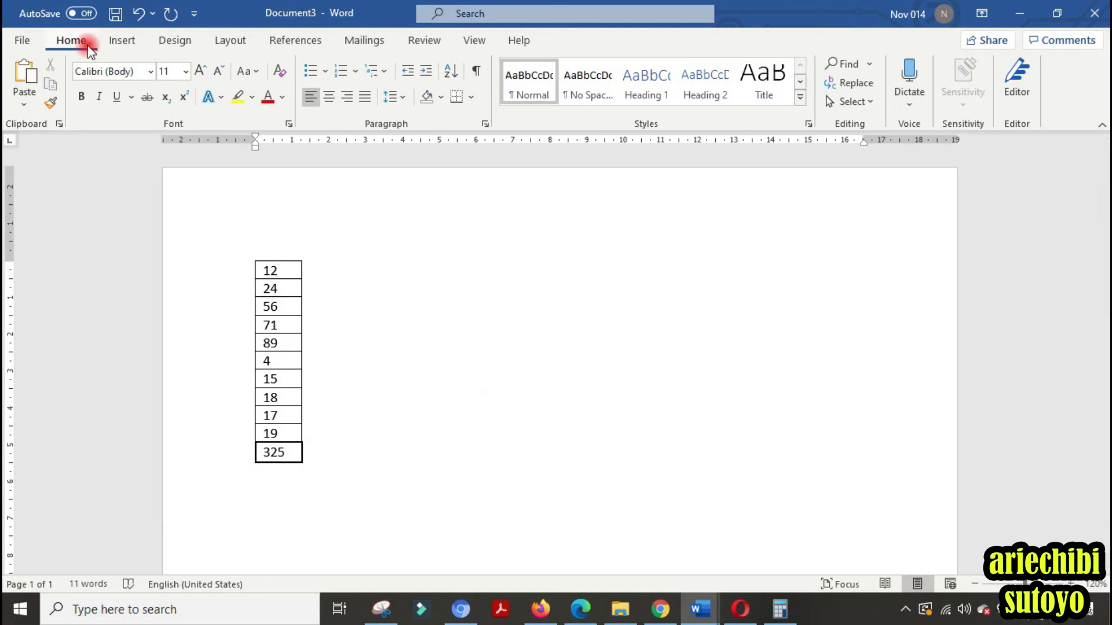
left_click(123, 41)
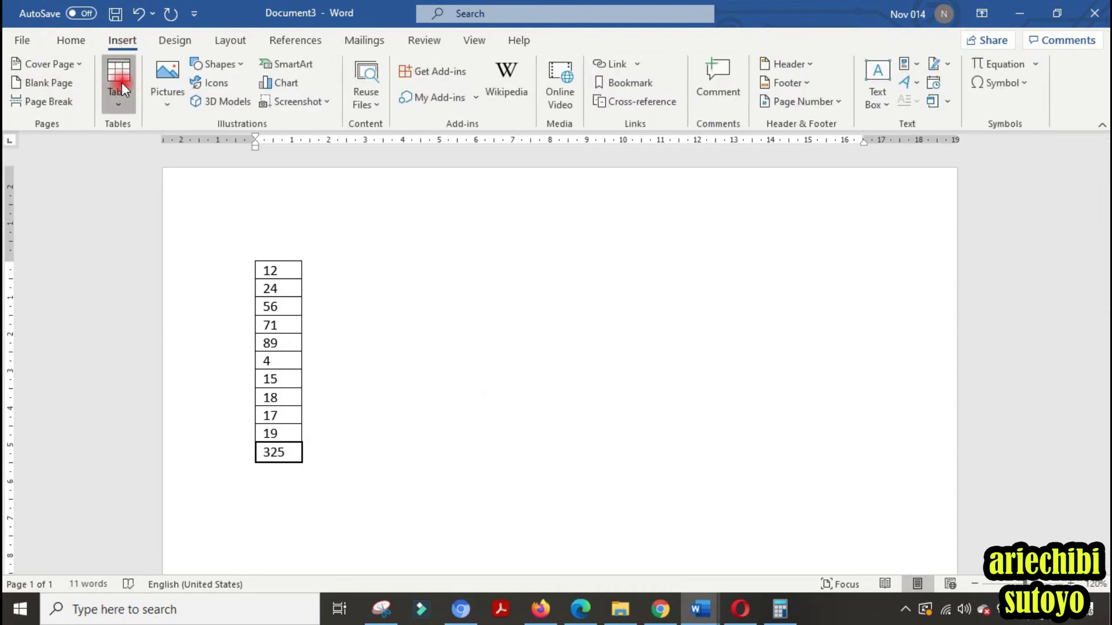
left_click(119, 103)
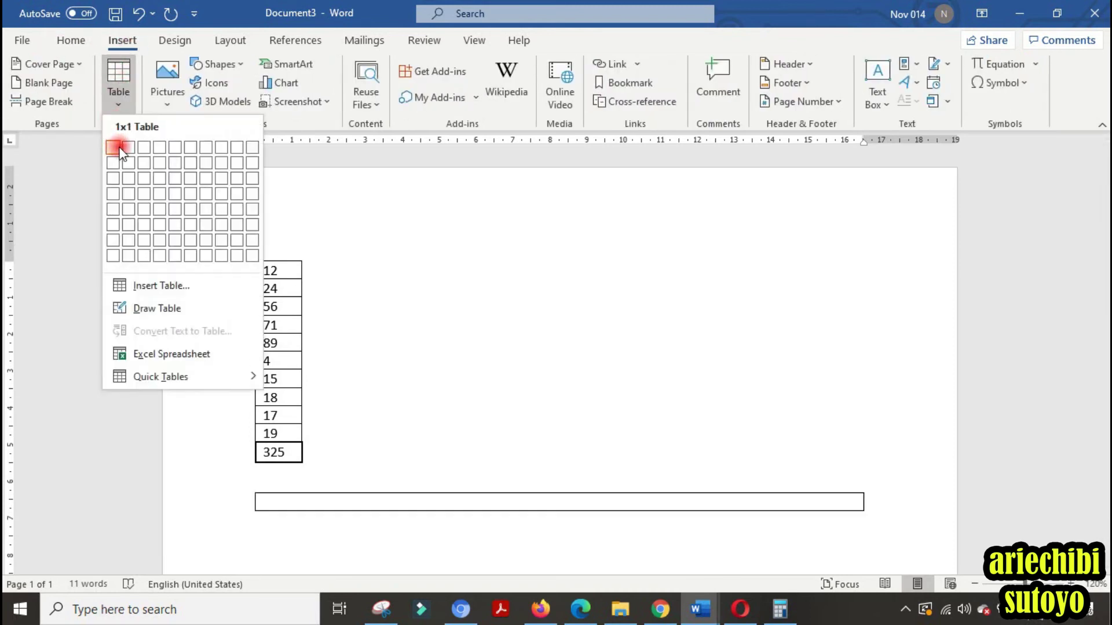
left_click(256, 149)
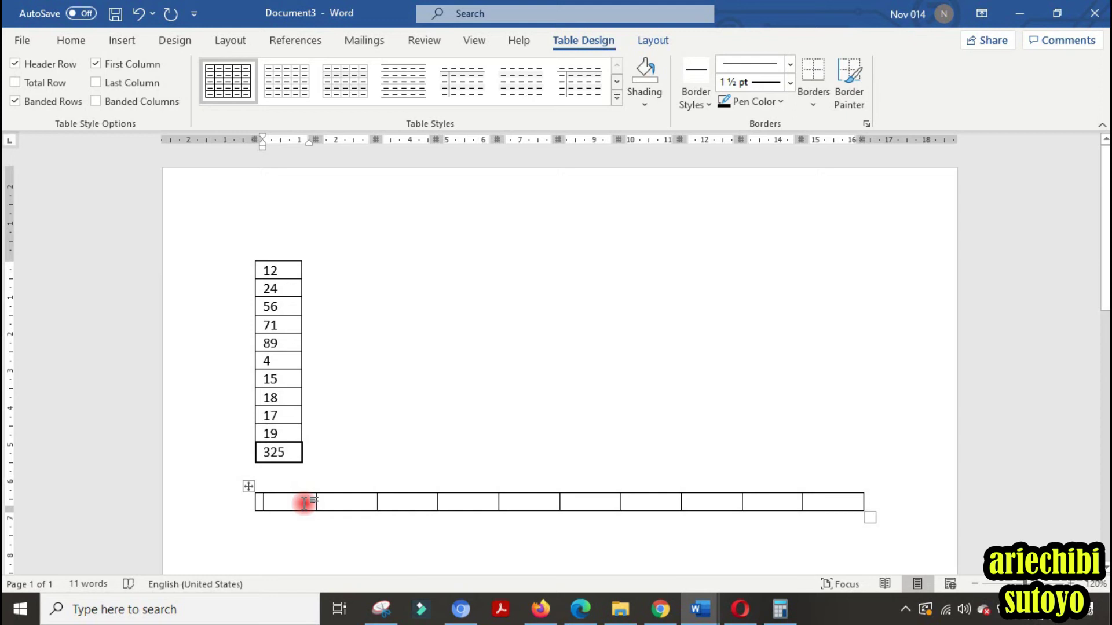
Step: Fill the new row's first nine cells with 25, 67, 24, 15, 18, 21, 10, 11 and 17
type("25 ")
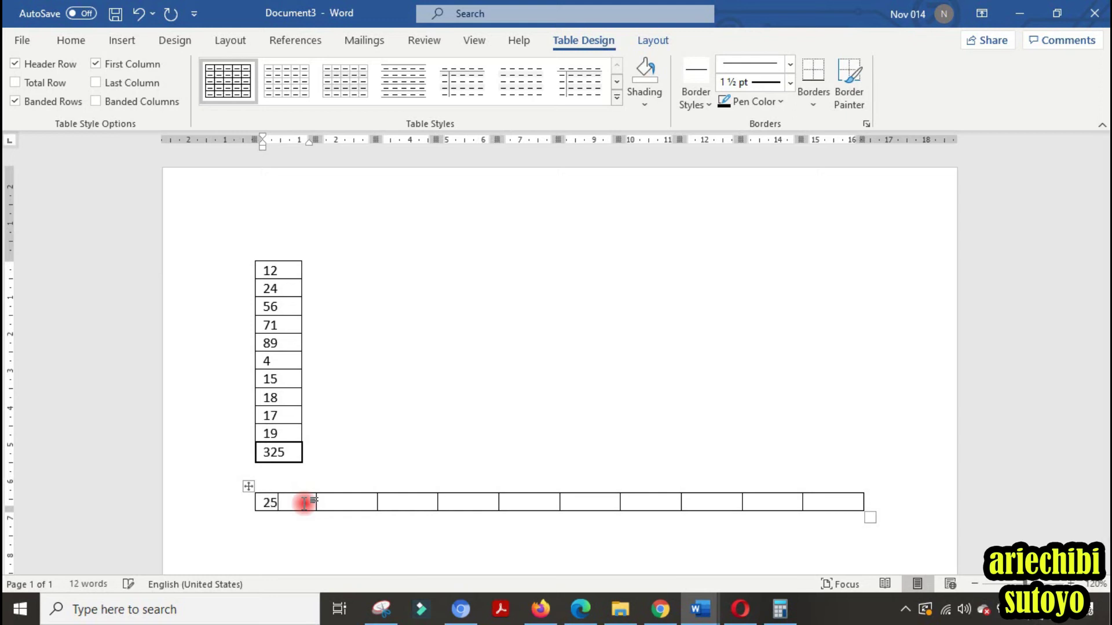
type("67")
key("Tab")
type("24")
key("Tab")
type("15")
key("Tab")
type("18")
key("Tab")
type("21")
key("Tab")
type("10")
key("Tab")
type("11")
key("Tab")
type("17")
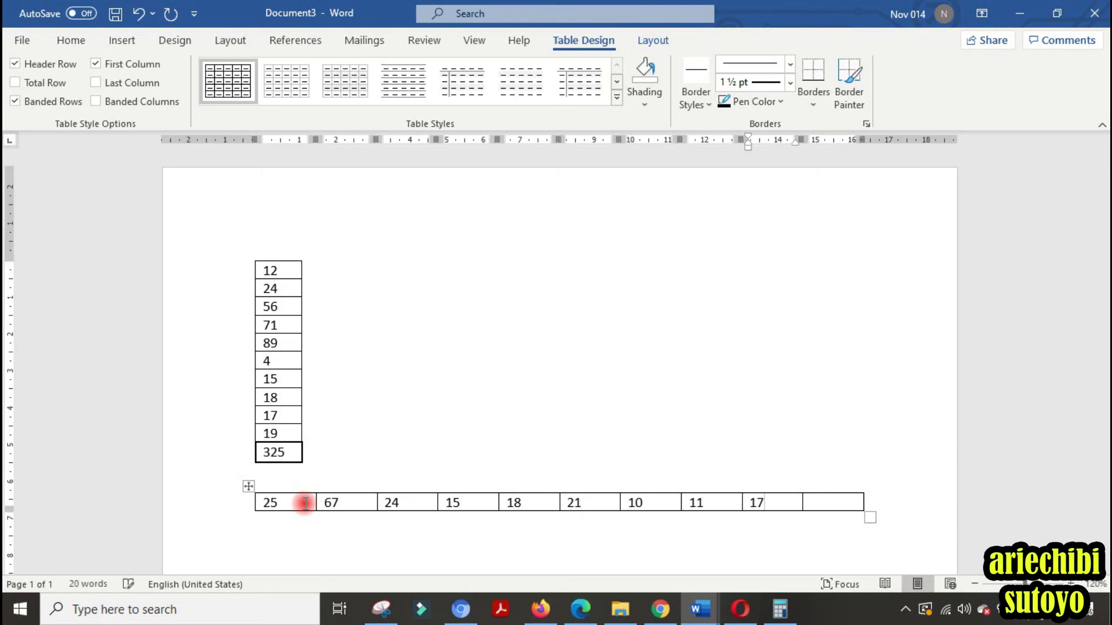
Step: Insert the formula =SUM(LEFT) in the empty last cell of the ten-column row
left_click(842, 503)
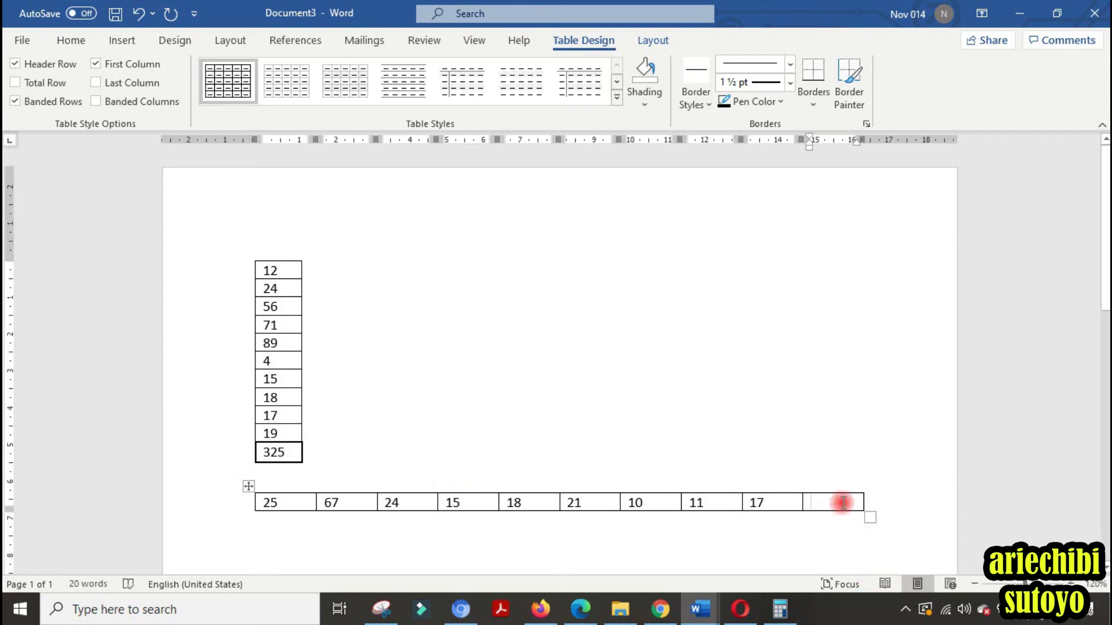
left_click(654, 41)
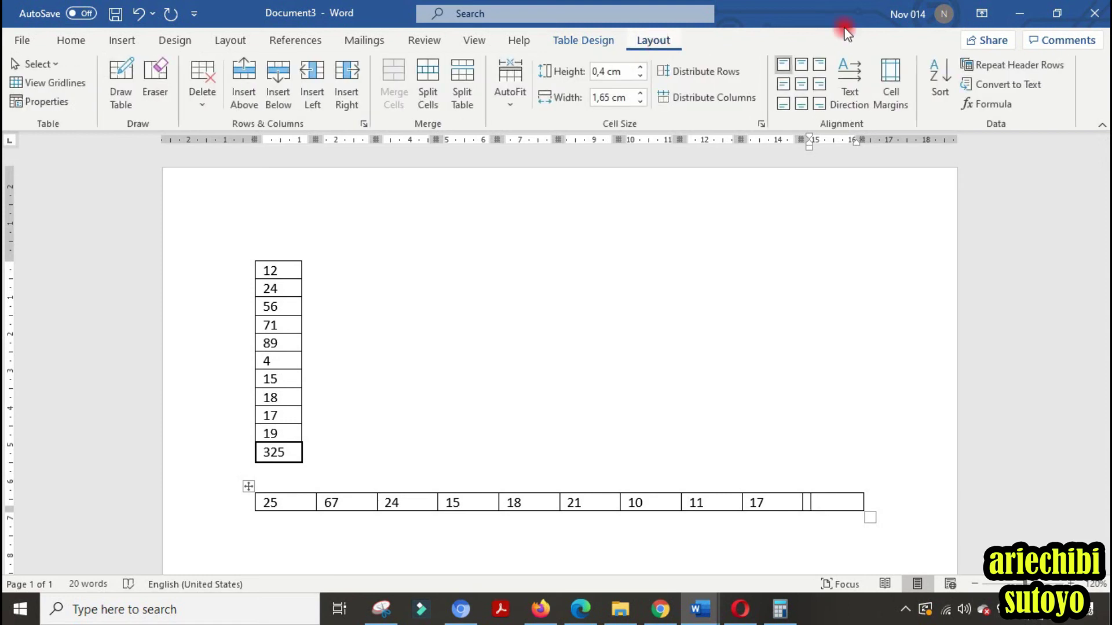
left_click(993, 110)
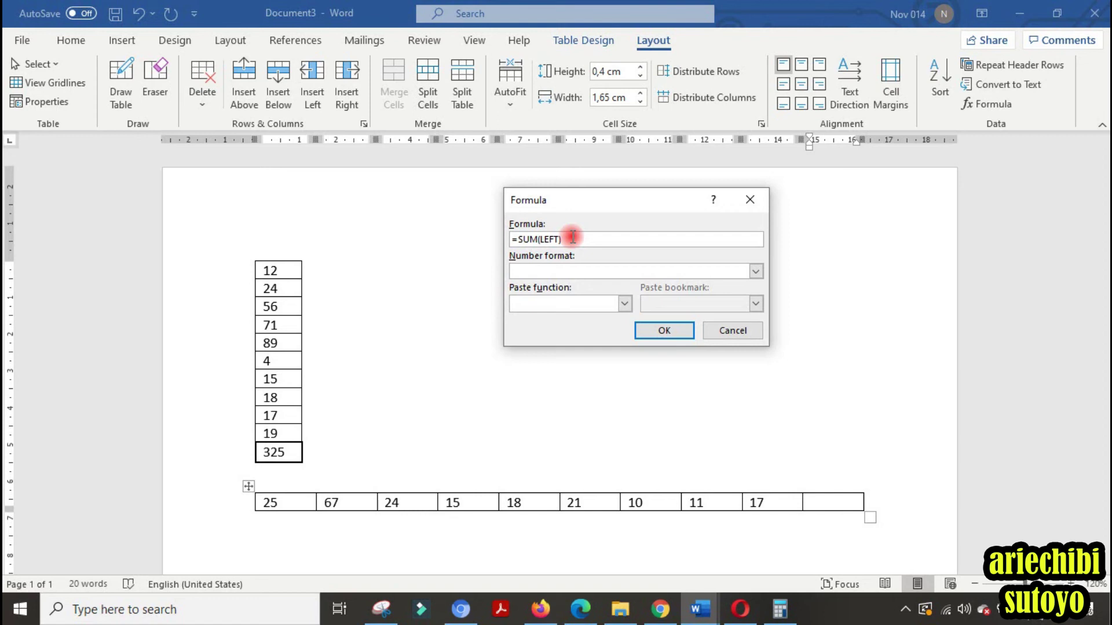
left_click(821, 502)
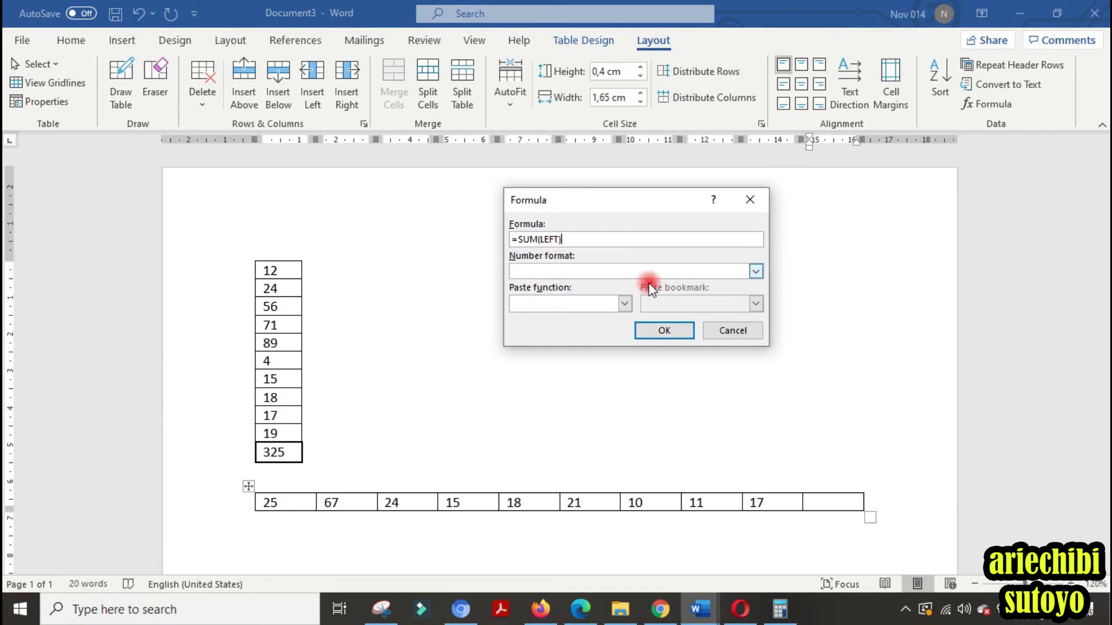
left_click(670, 329)
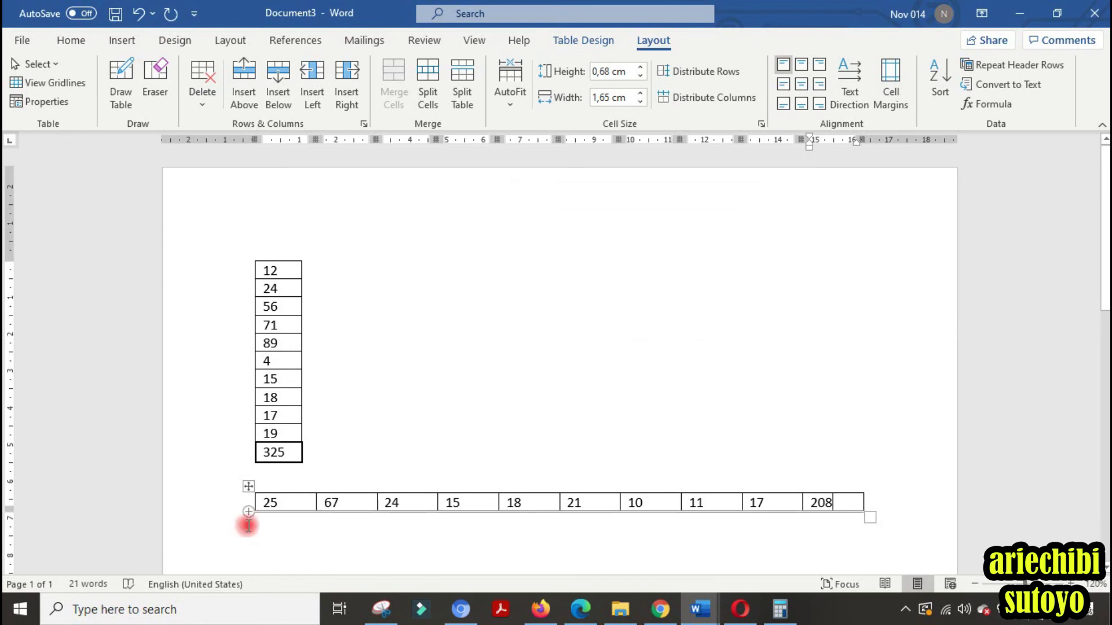
Step: Clear the first cell of the ten-column row and insert the formula =SUM(RIGHT) there
left_click_drag(273, 506, 238, 499)
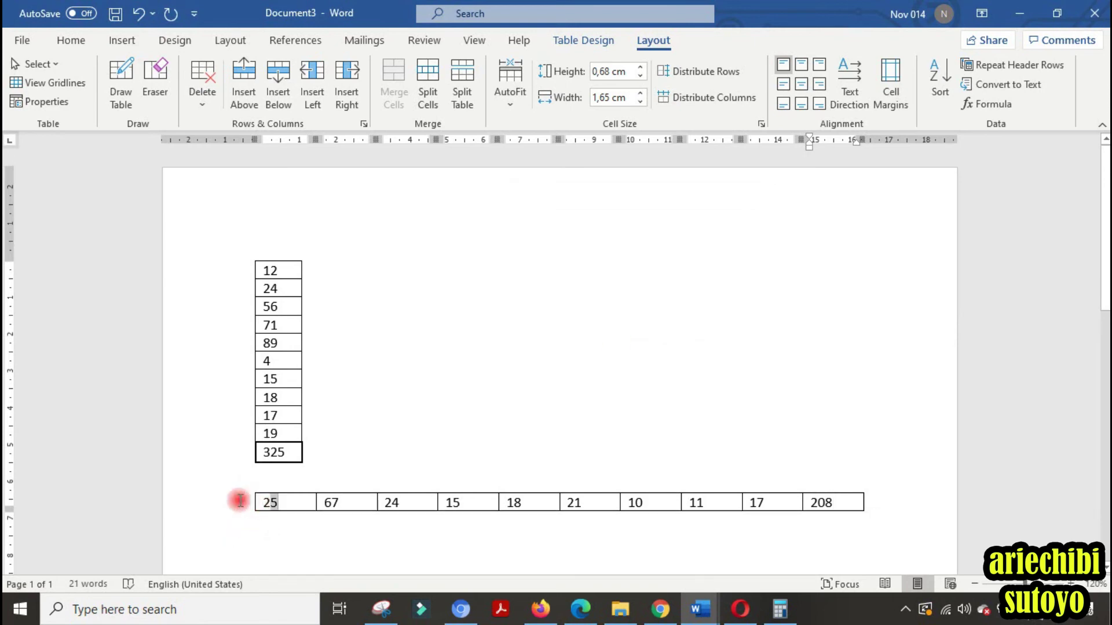
key("Delete")
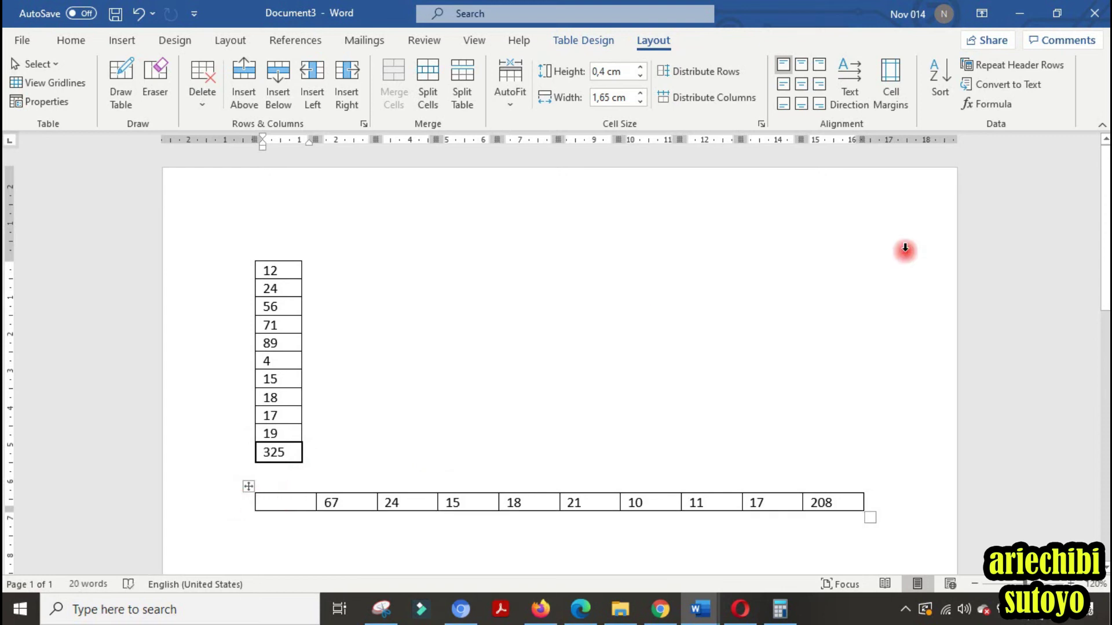
left_click(993, 105)
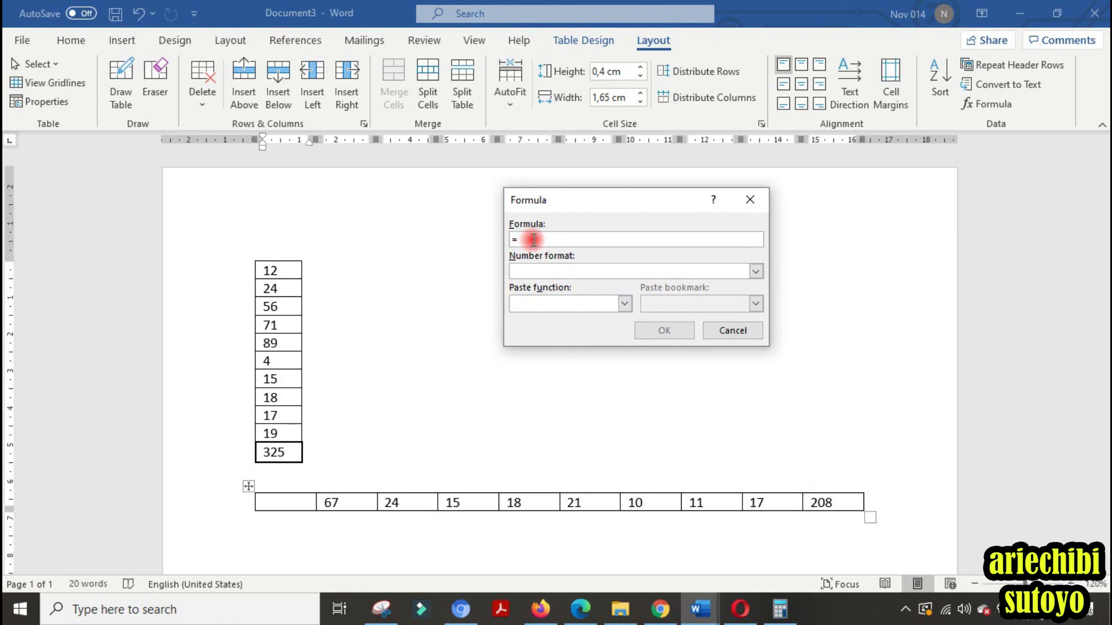
type("SUM")
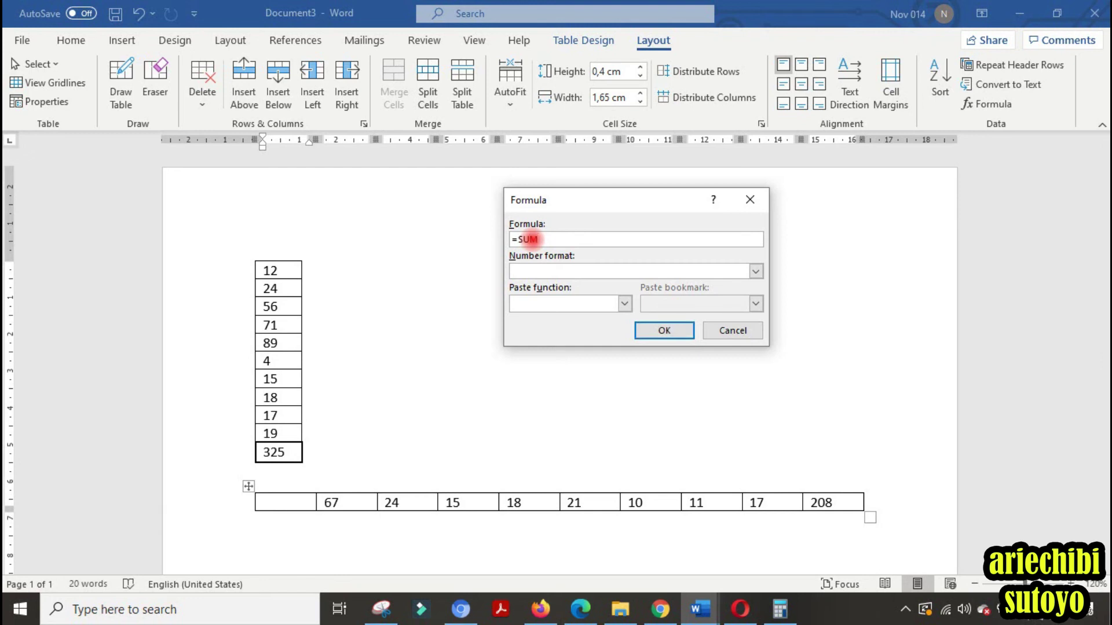
type("(RIGHT)")
key("Return")
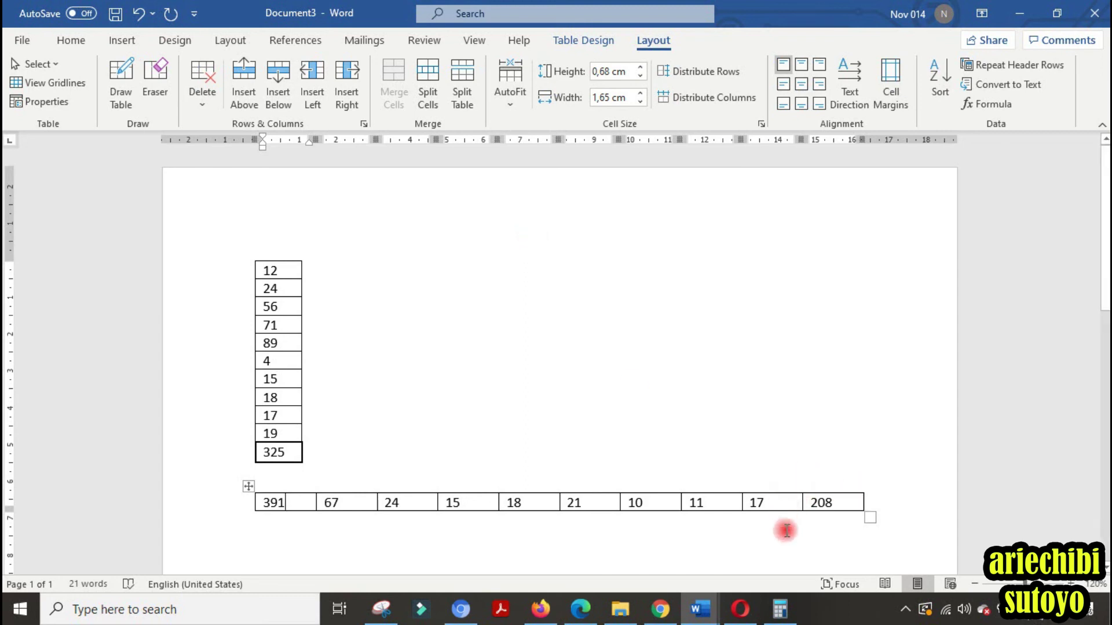
mouse_move(798, 466)
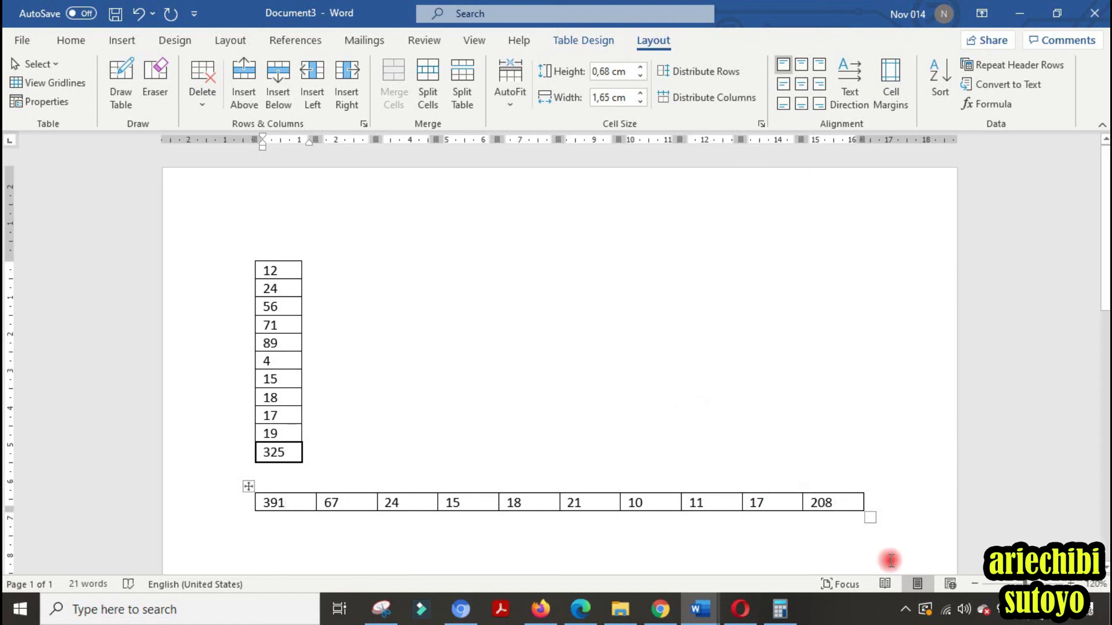
left_click(905, 610)
left_click(873, 576)
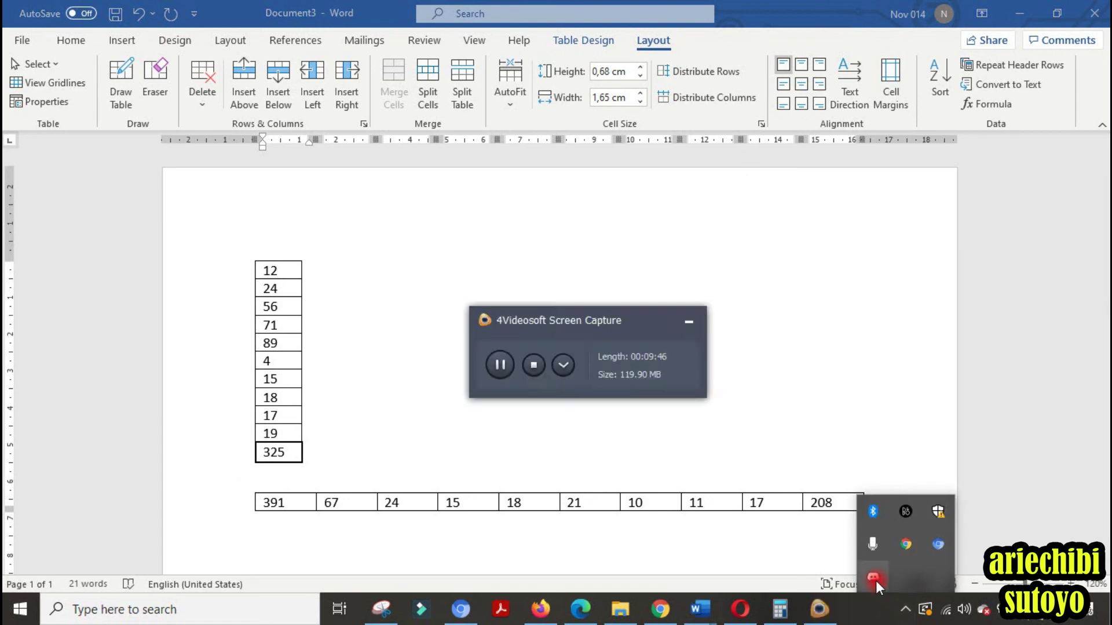
left_click(533, 365)
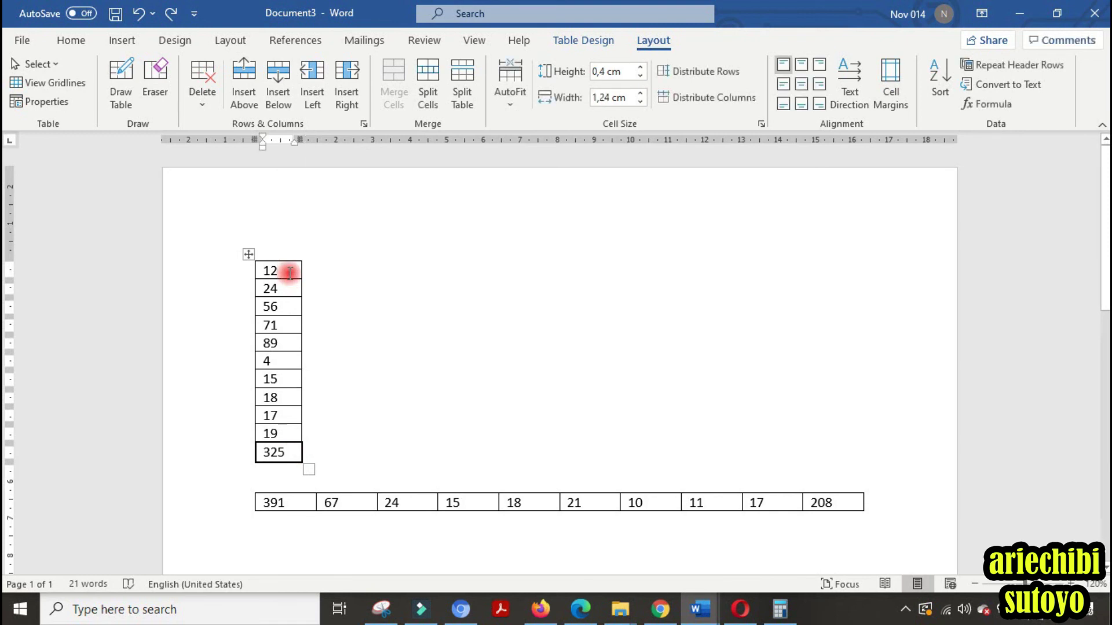
Step: Change each of the first two values in the number column to 20
key("BackSpace")
key("BackSpace")
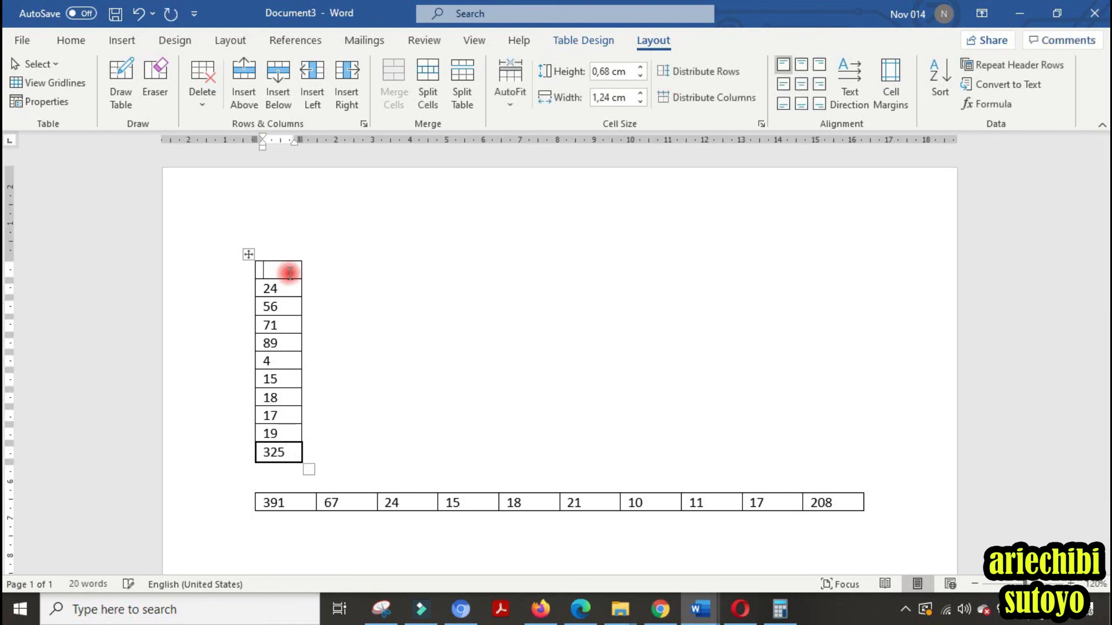
type("20")
key("Return")
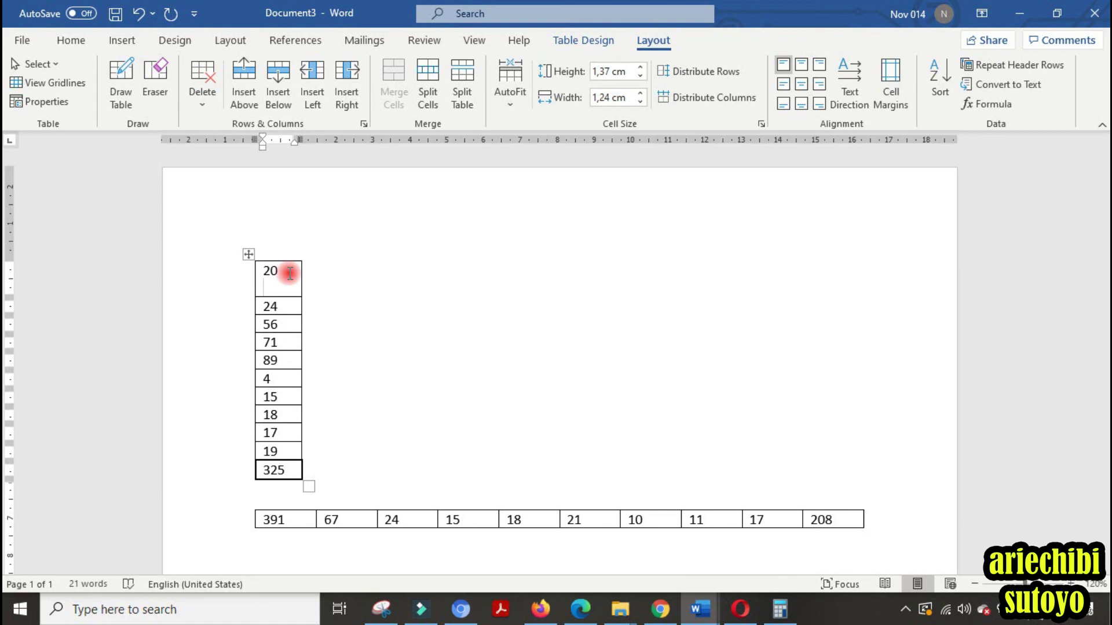
key("BackSpace")
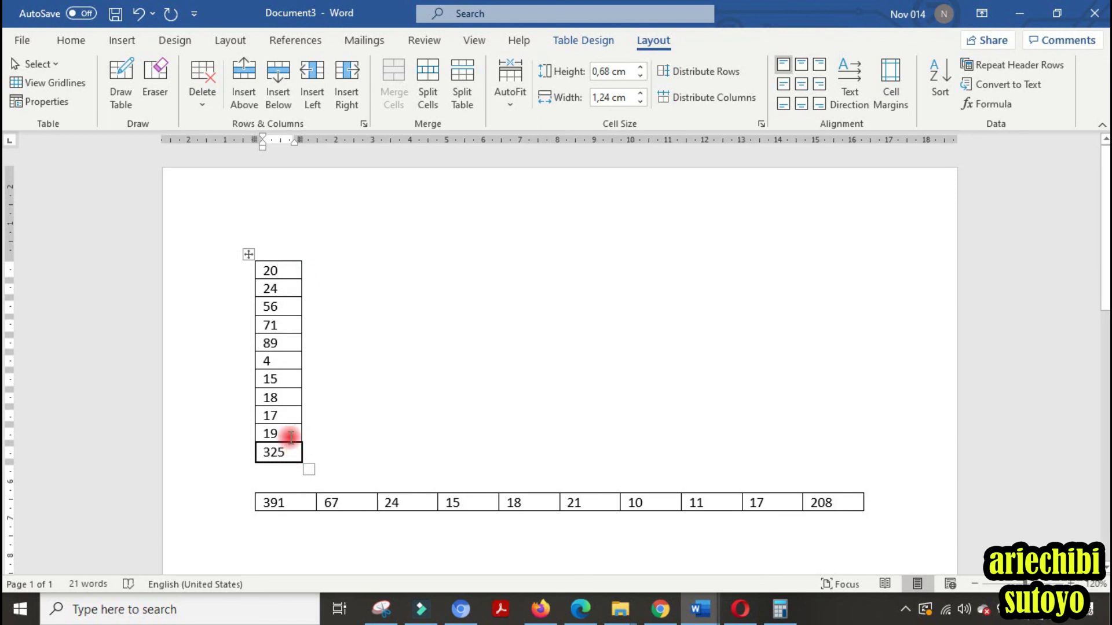
left_click(280, 287)
key("BackSpace")
type("0")
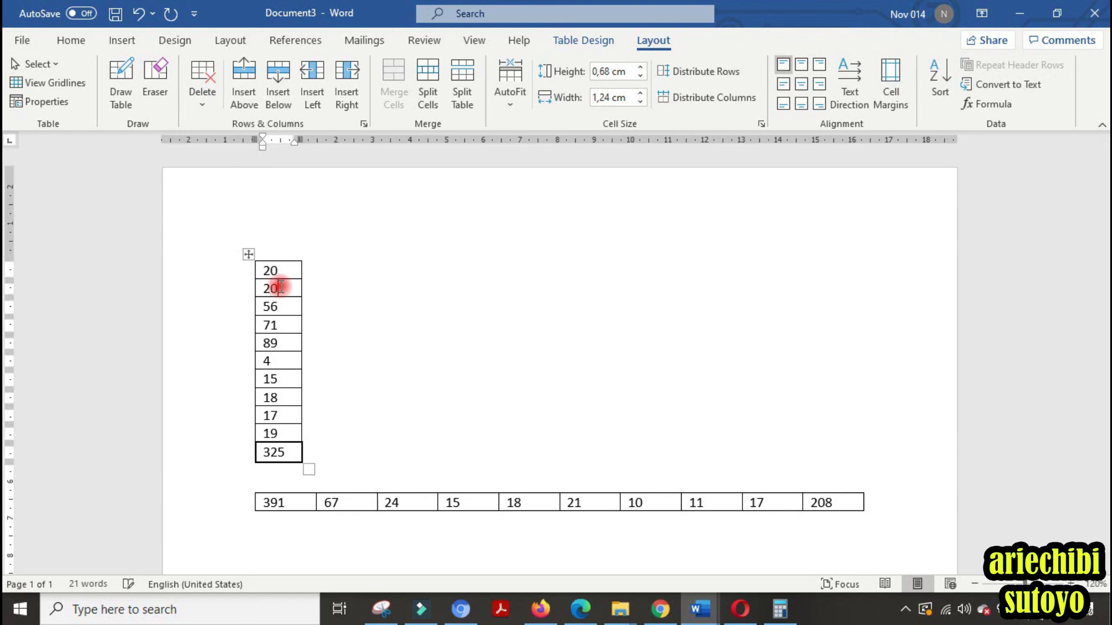
left_click(285, 306)
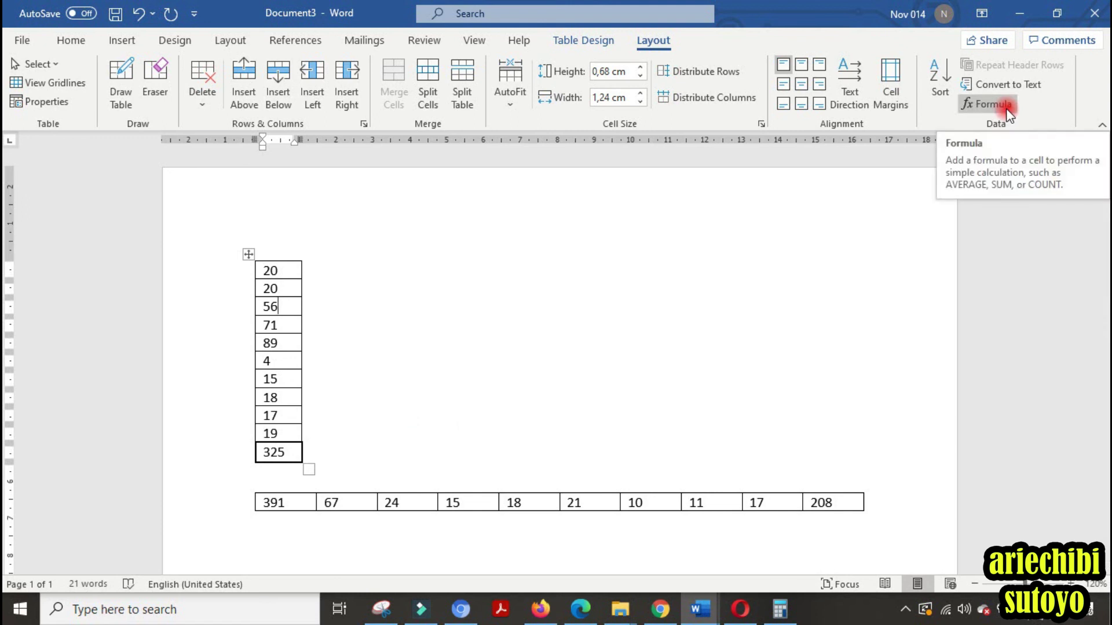
left_click(905, 610)
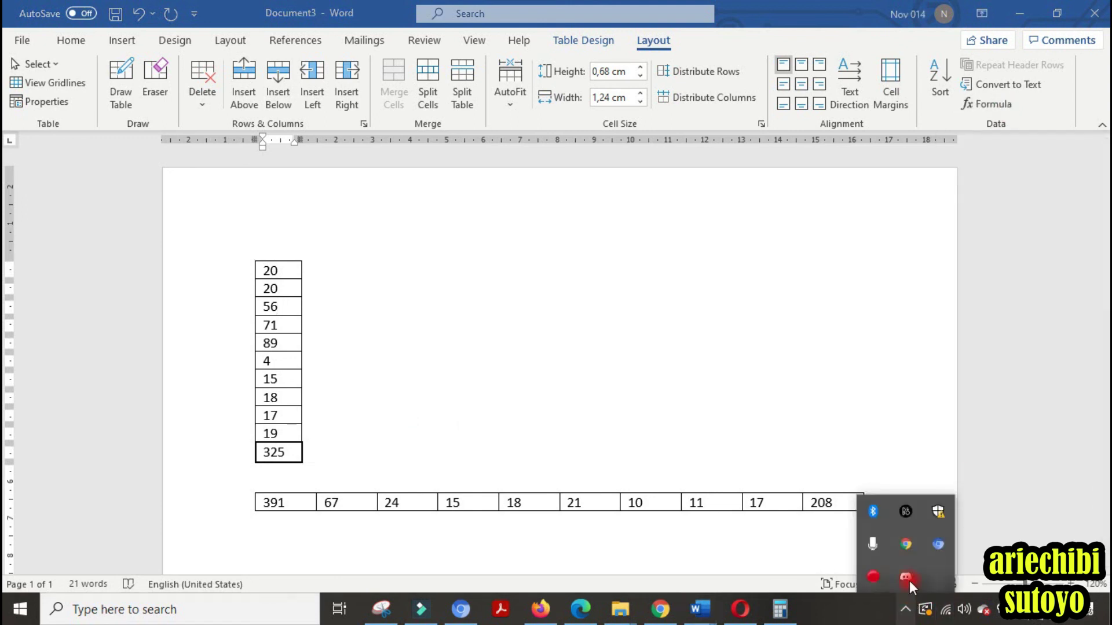
left_click(867, 578)
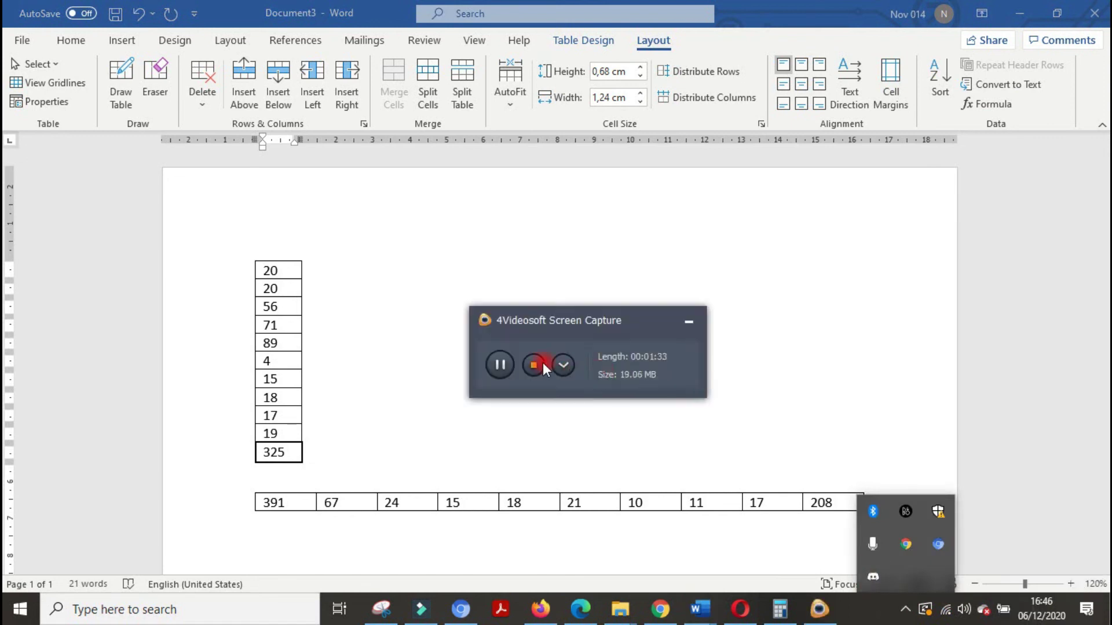